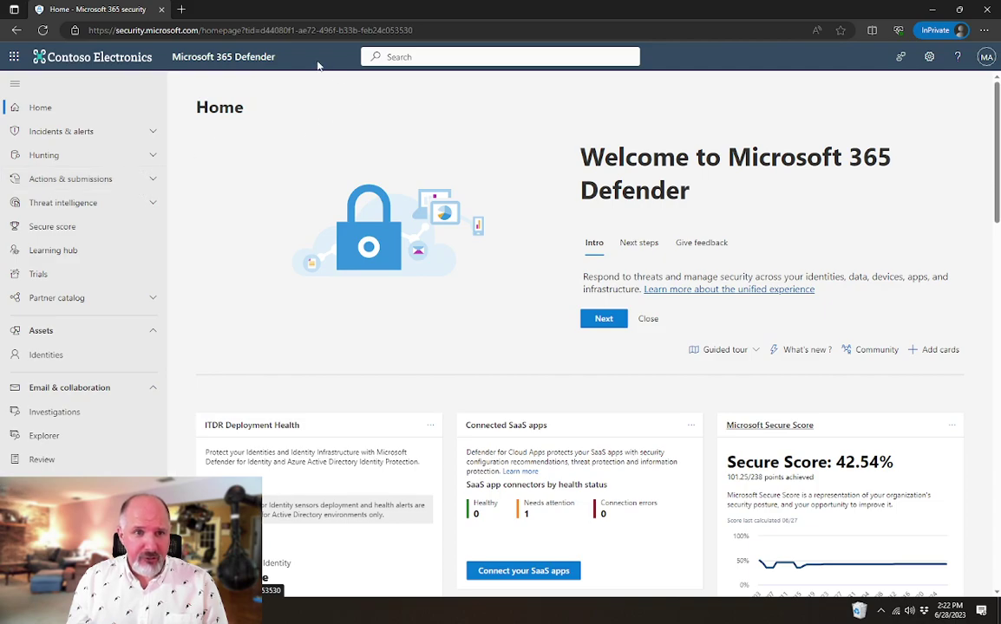
Open the Attack simulation training page from the Email & collaboration area of the security portal
click(108, 29)
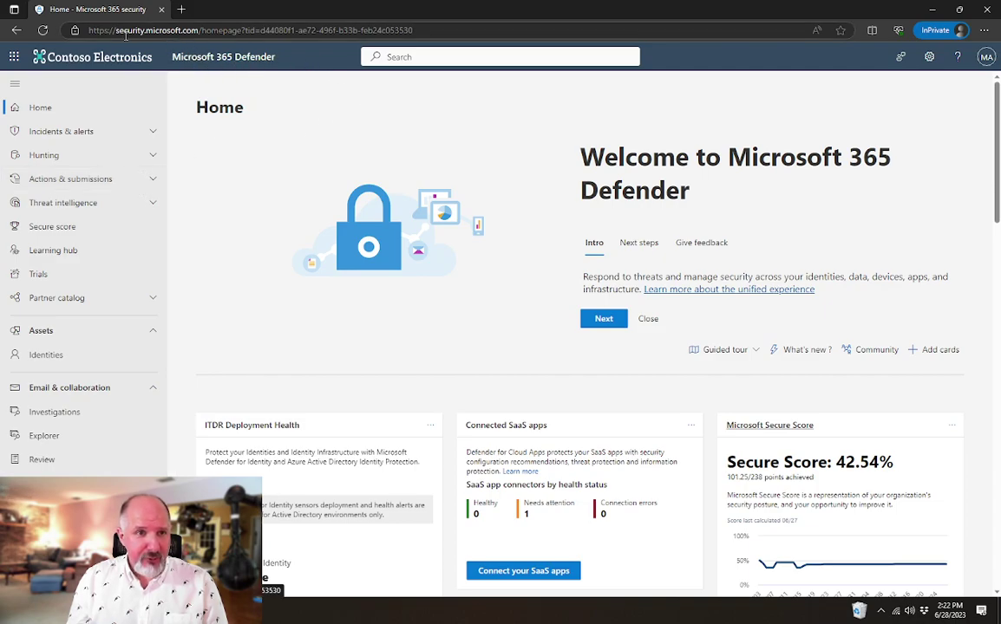
double_click(130, 30)
drag(157, 33, 178, 30)
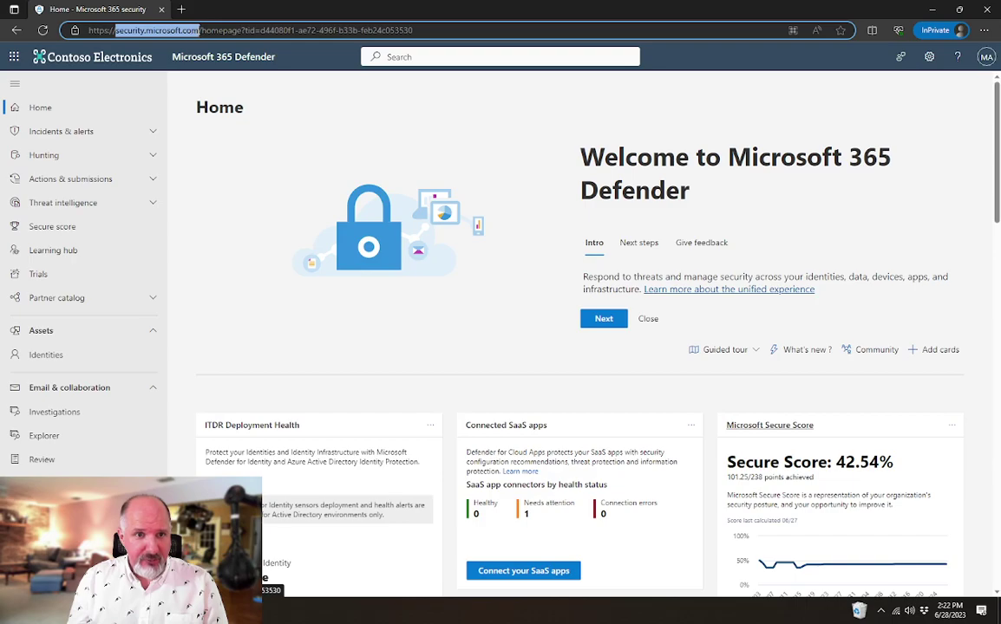
scroll(91, 258, down, 3)
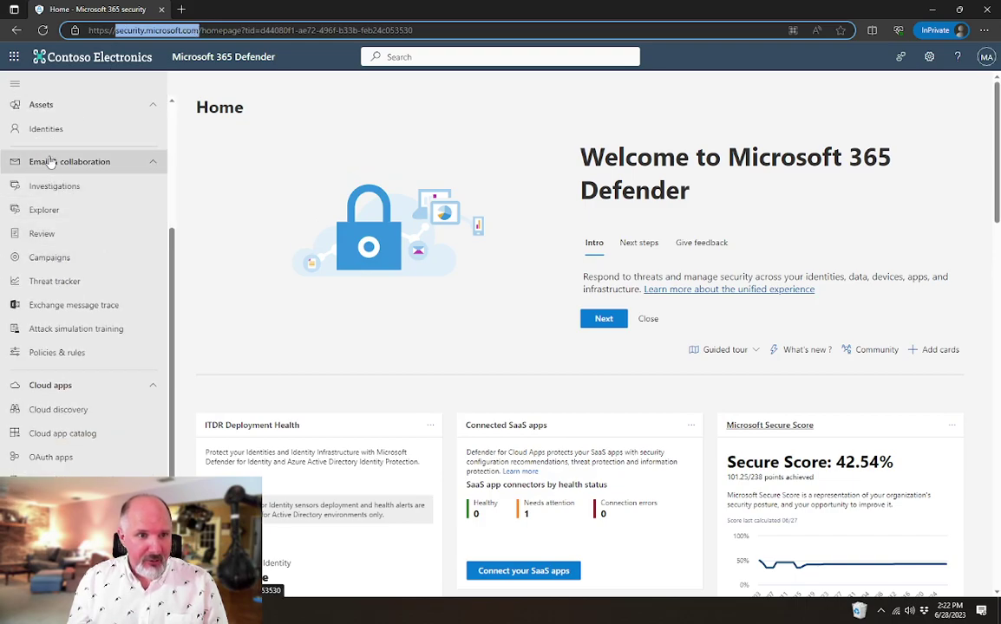
scroll(78, 359, down, 1)
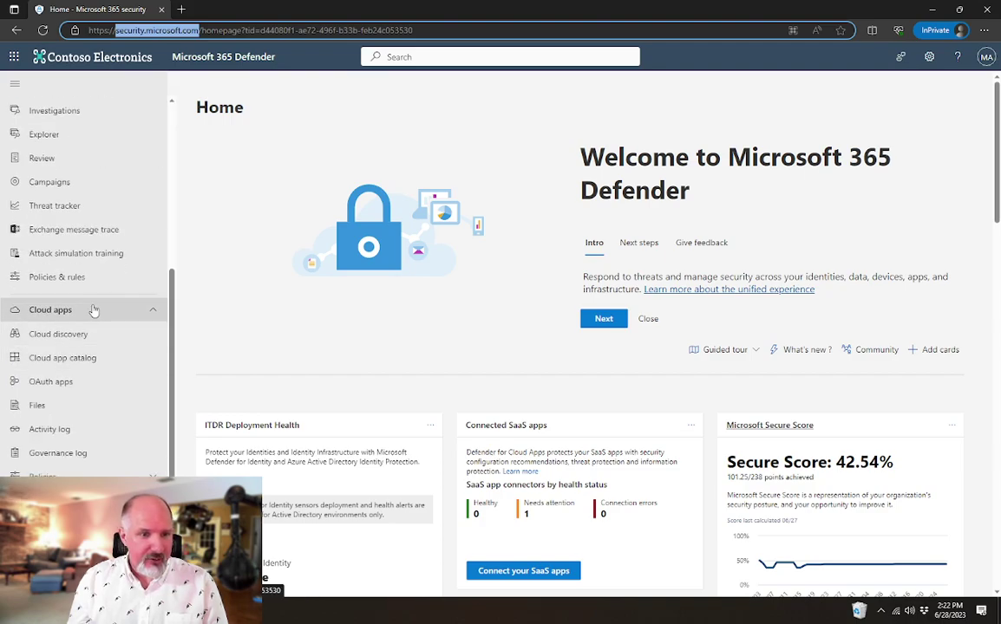
click(79, 256)
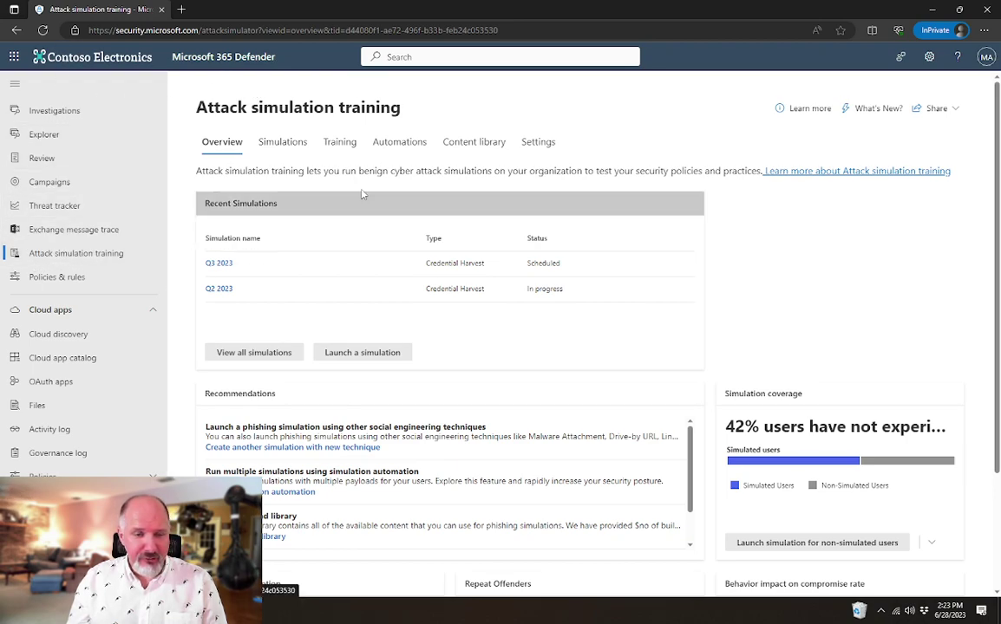
Create a new training campaign named "Example Campaign (USB Stick)" and continue to its target users
click(340, 144)
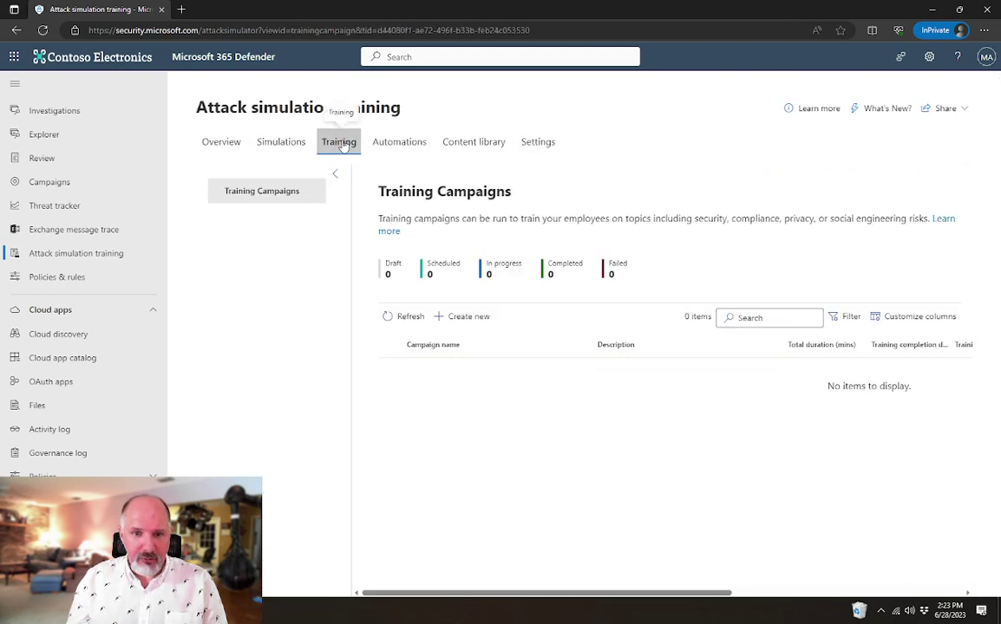
click(471, 320)
click(450, 200)
text(Example Campaign (USB Stick))
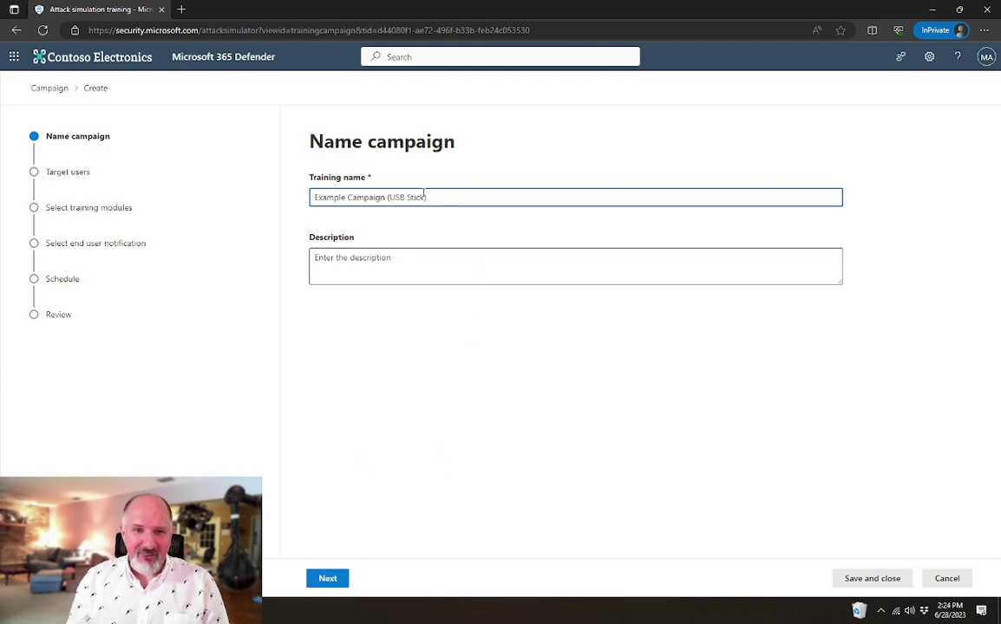
click(328, 579)
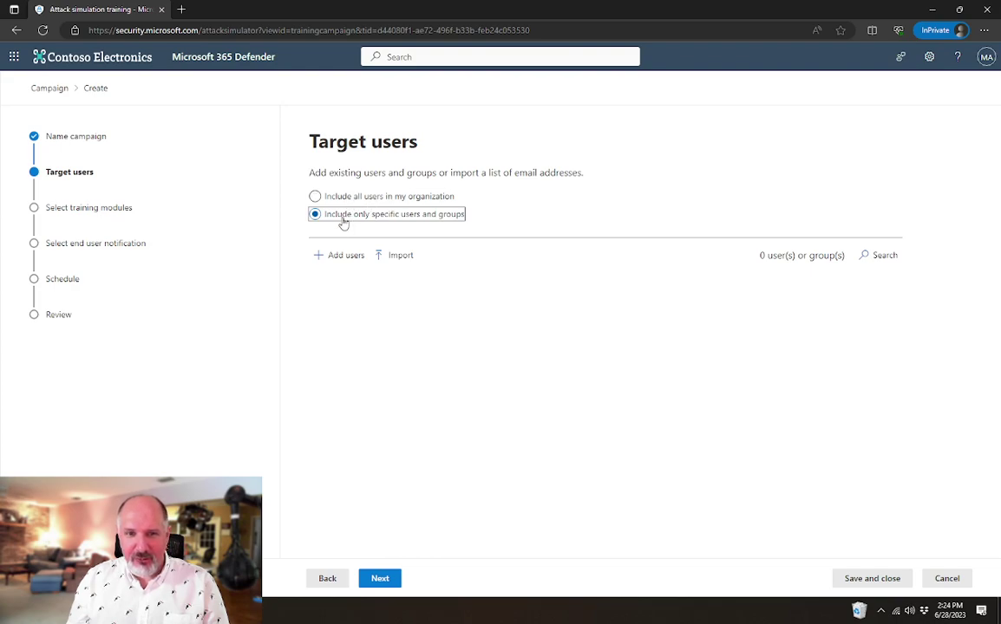
Limit the campaign's targets to specific users and groups and start adding users
click(345, 198)
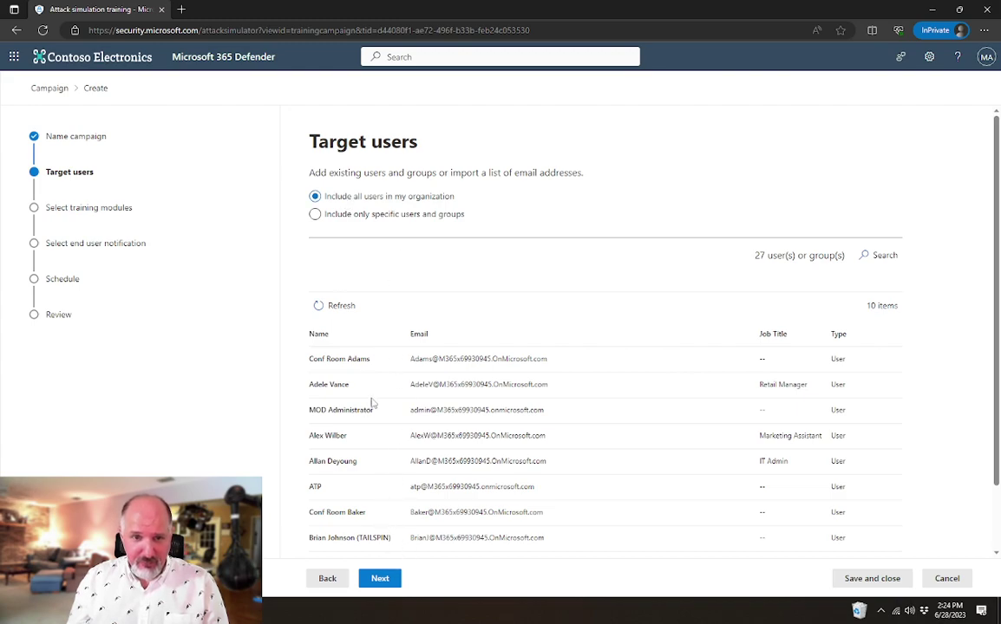
click(338, 221)
click(349, 258)
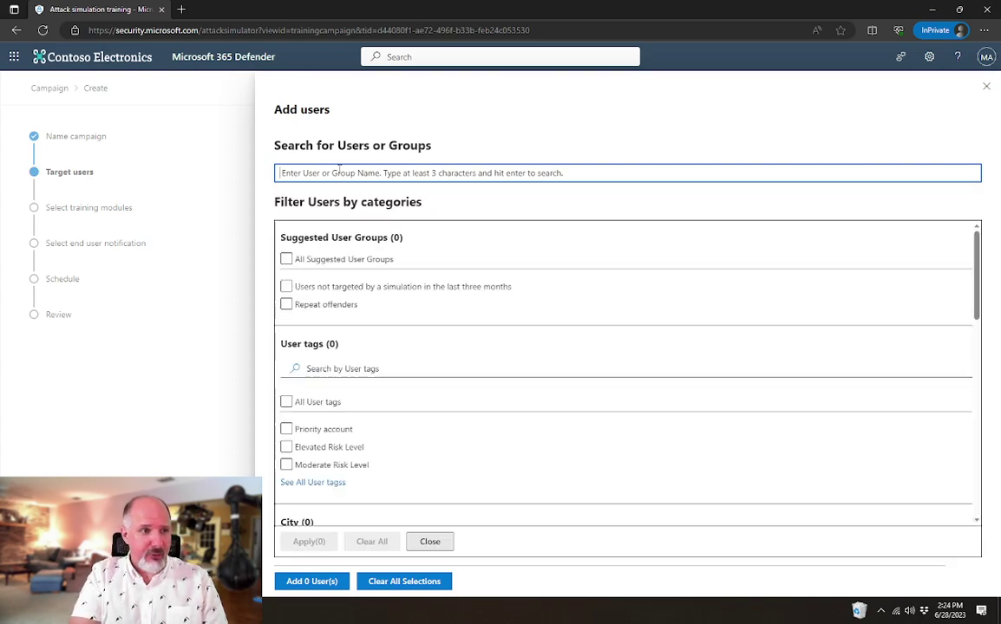
Search by first name for the retail manager's account, add it as the target user, and continue without excluding anyone
scroll(379, 291, down, 4)
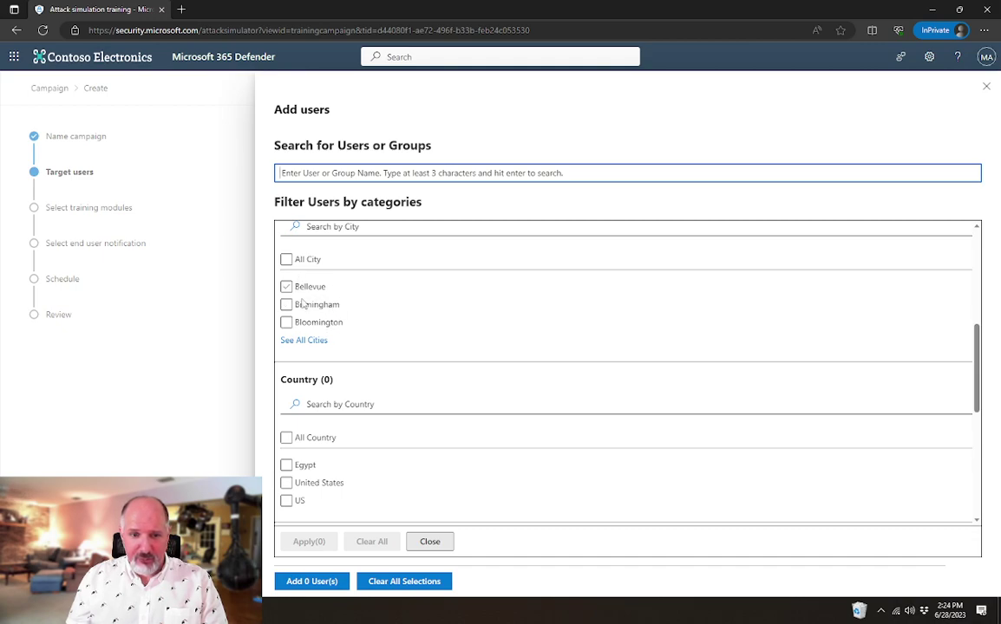
scroll(386, 303, down, 3)
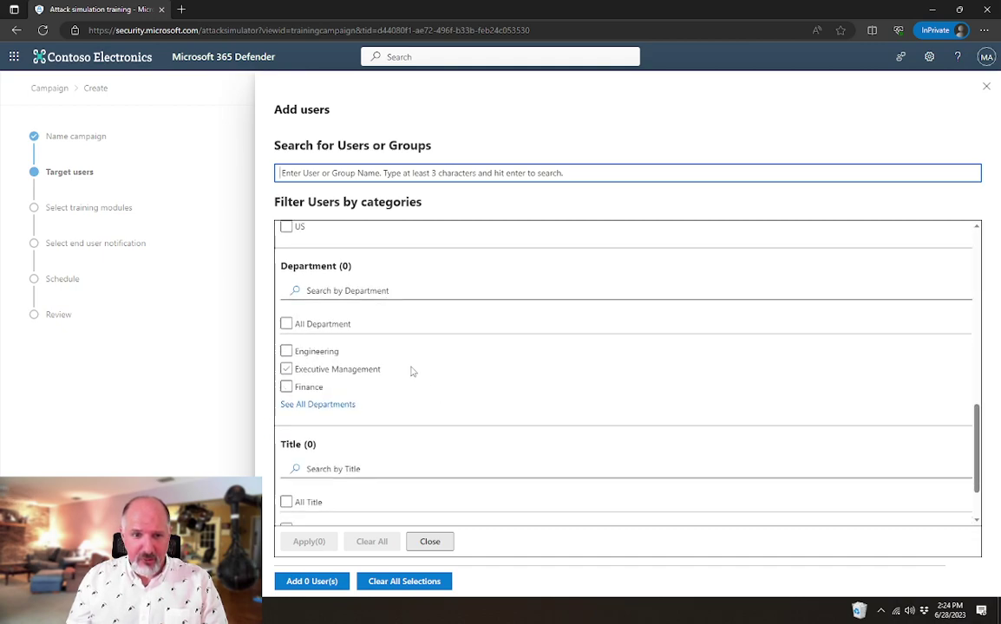
scroll(406, 397, down, 1)
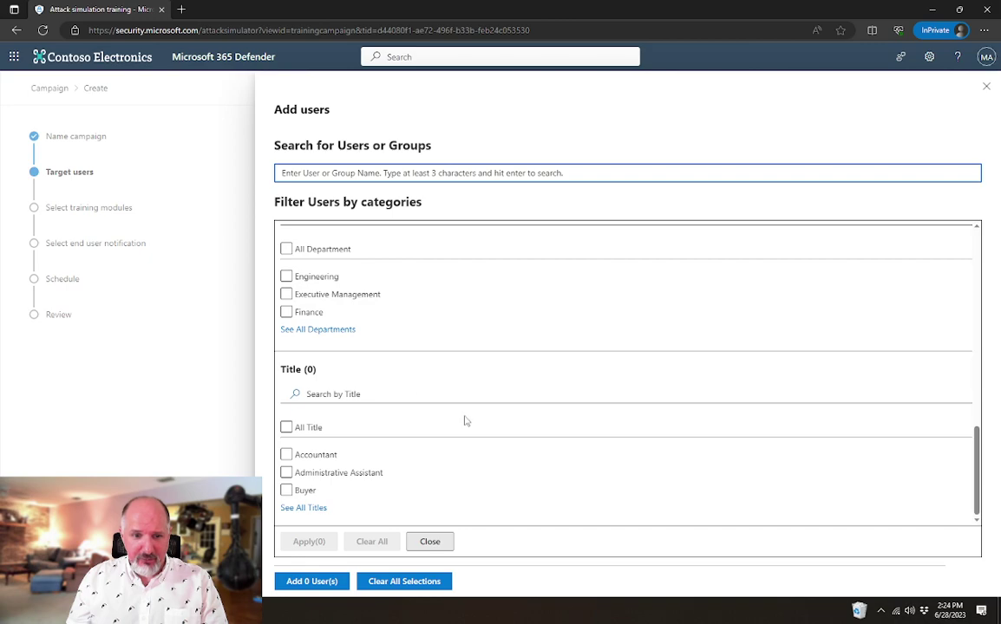
scroll(439, 350, up, 8)
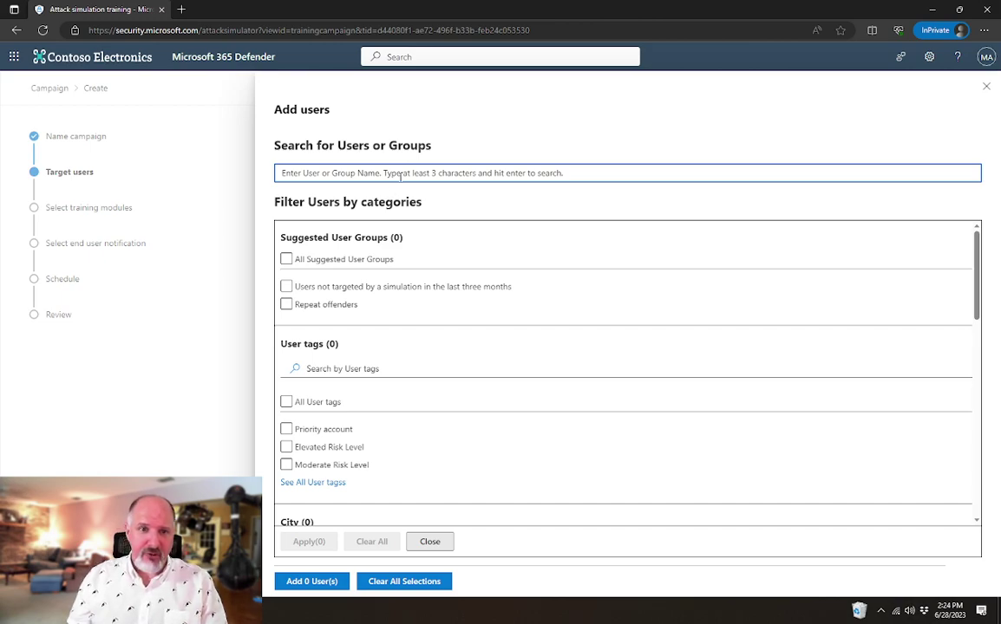
text(adele)
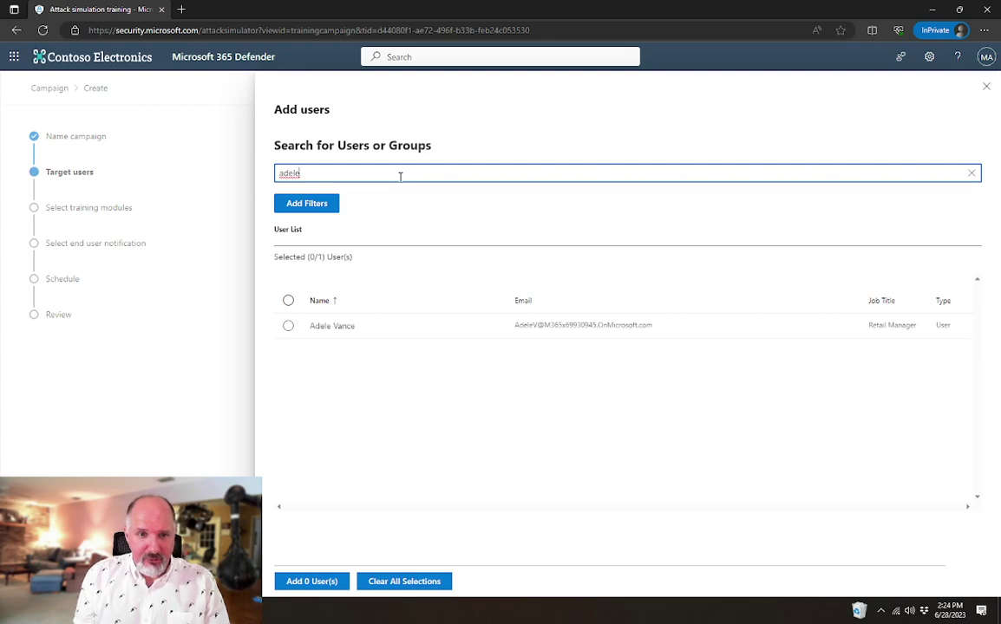
click(288, 325)
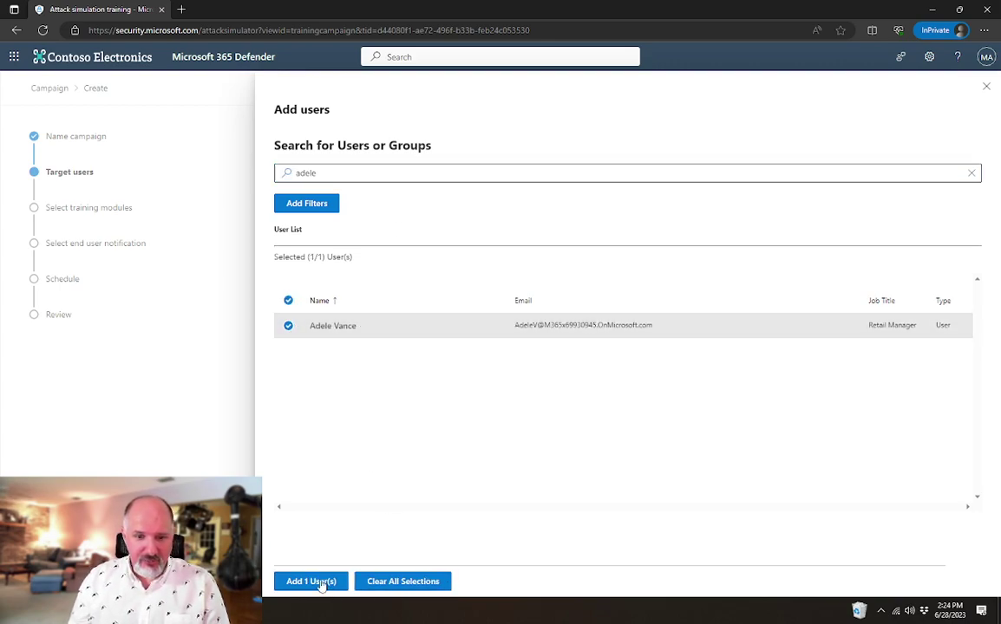
click(304, 586)
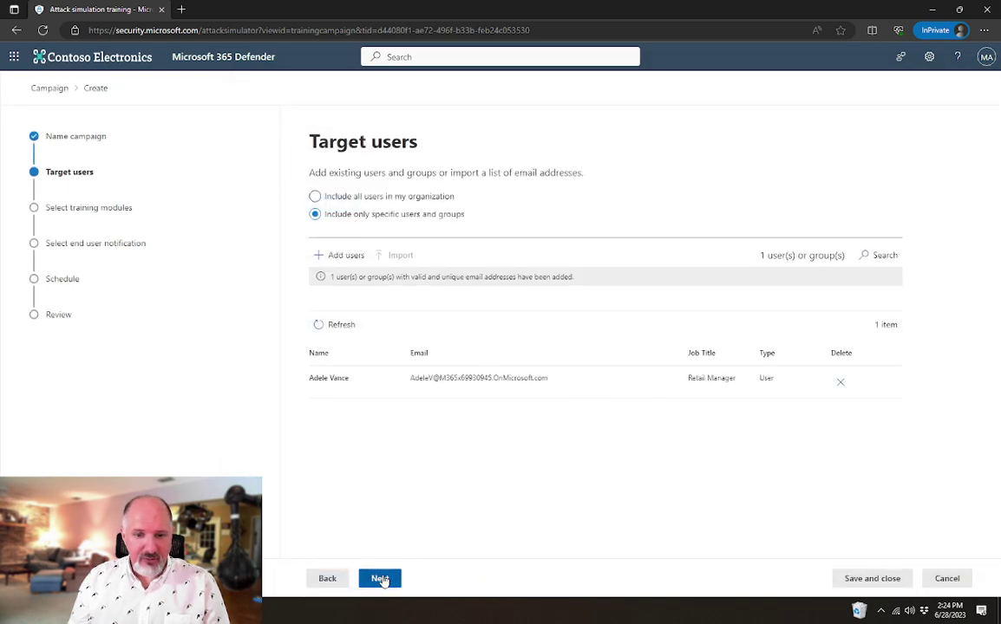
click(381, 579)
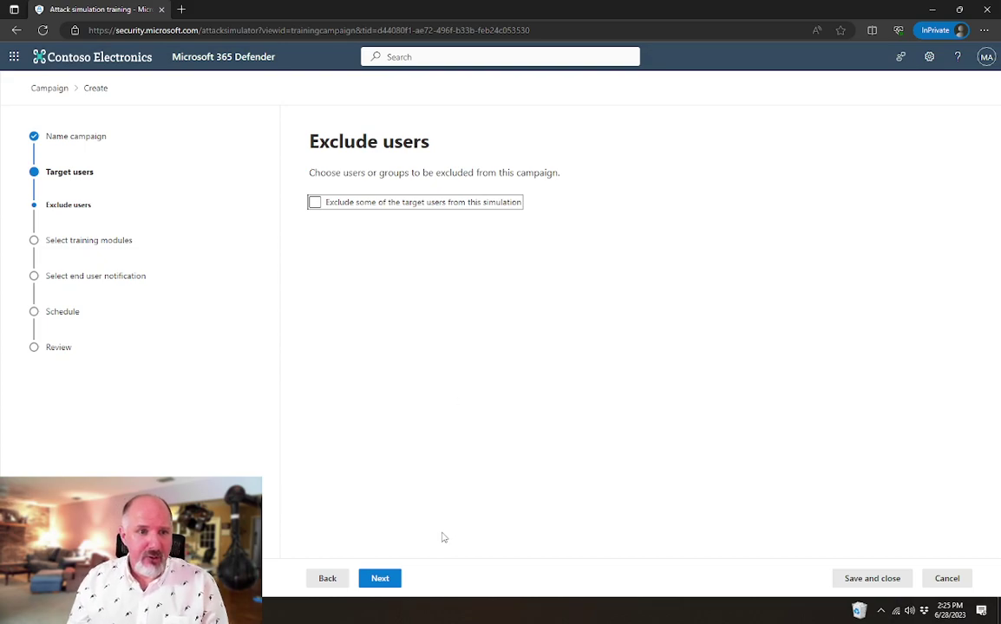
click(383, 582)
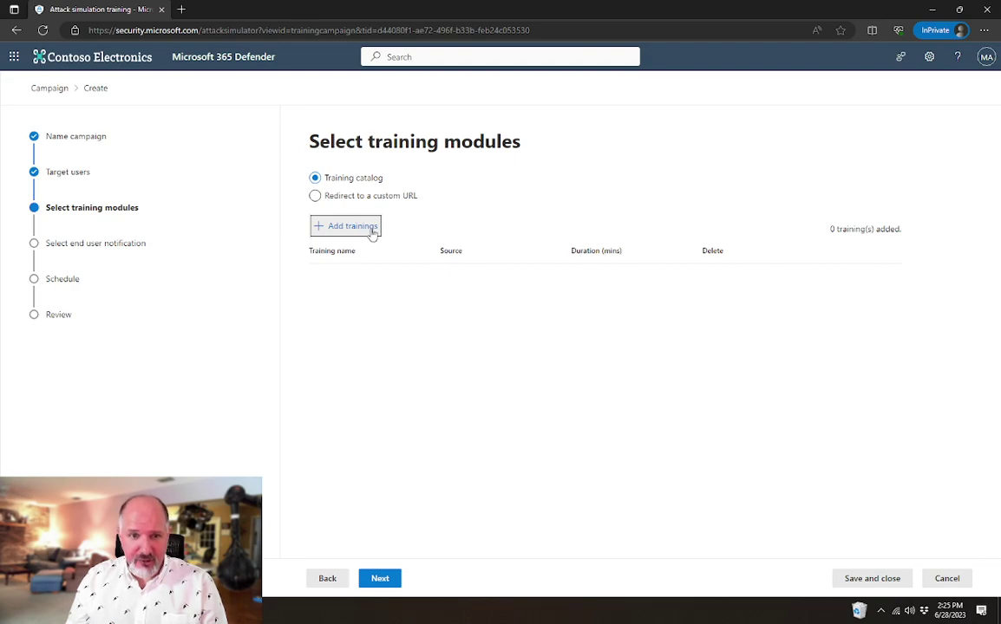
Select the 3-minute "Risky USB" module from the training catalog
click(342, 231)
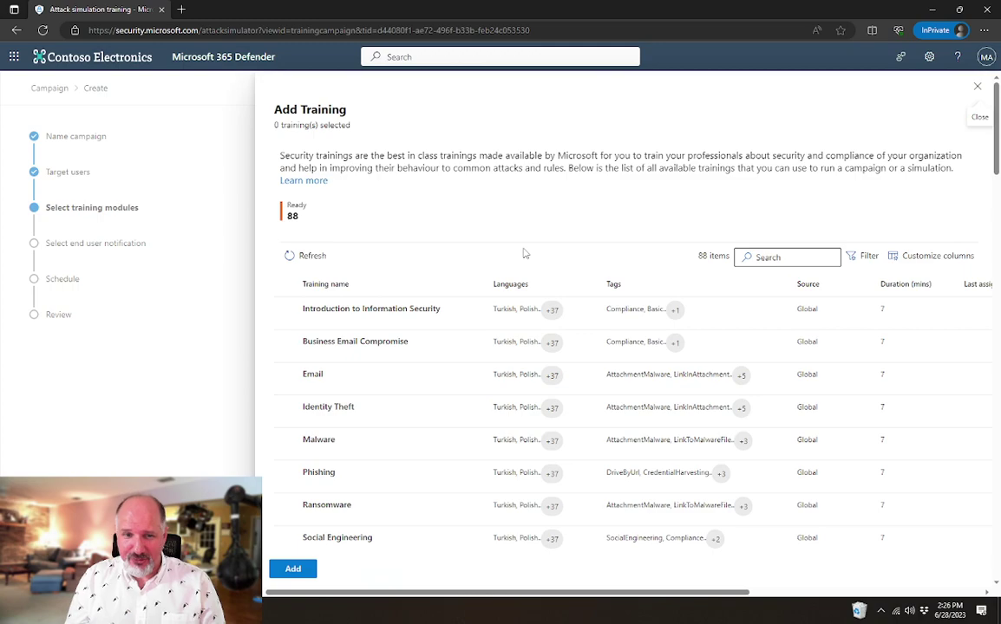
scroll(524, 253, down, 3)
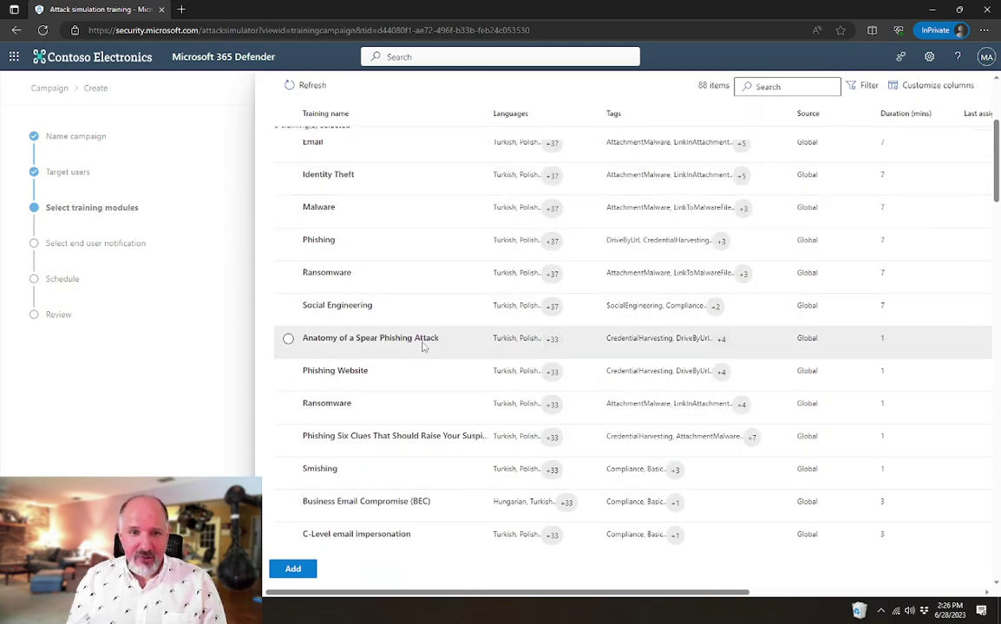
scroll(420, 341, down, 3)
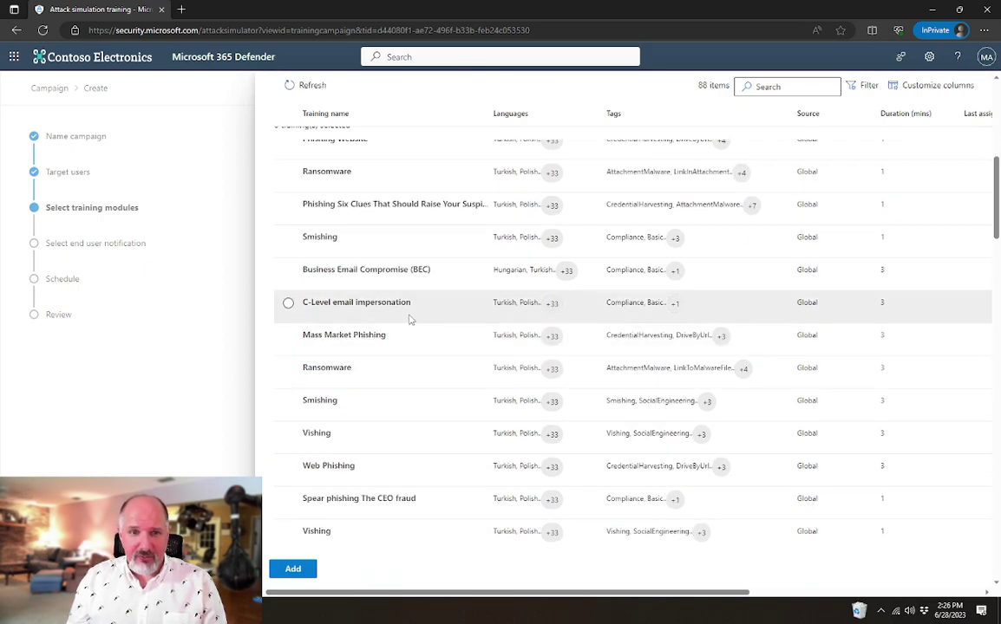
scroll(410, 320, down, 3)
scroll(410, 320, down, 5)
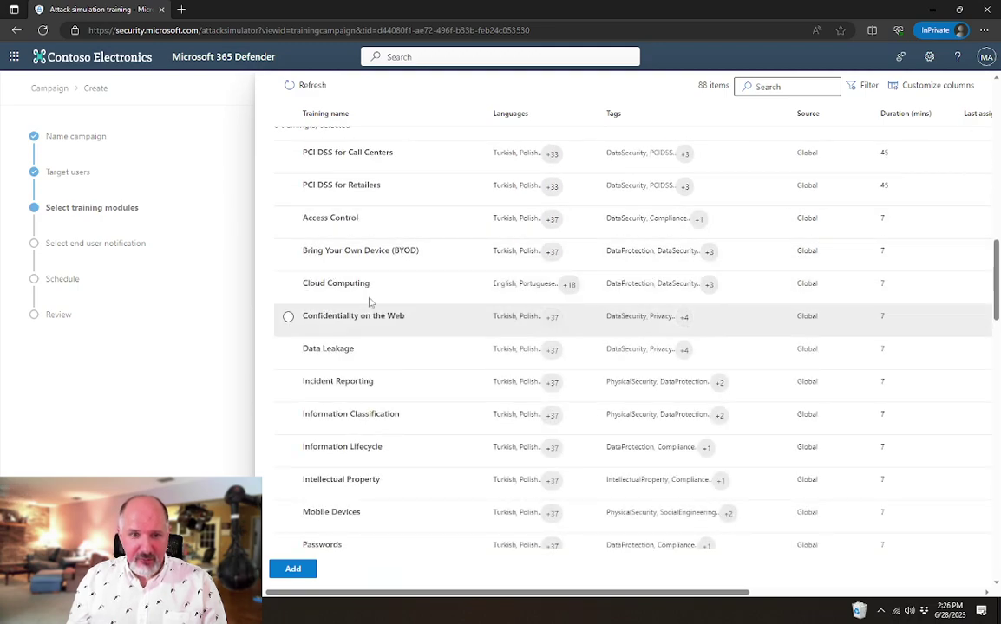
scroll(367, 291, down, 5)
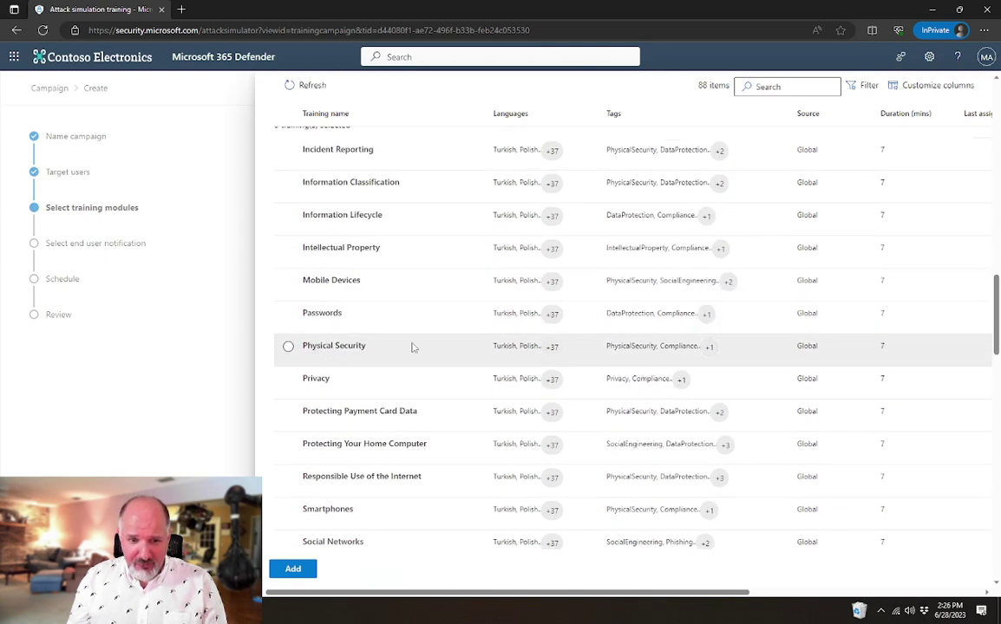
scroll(429, 338, down, 5)
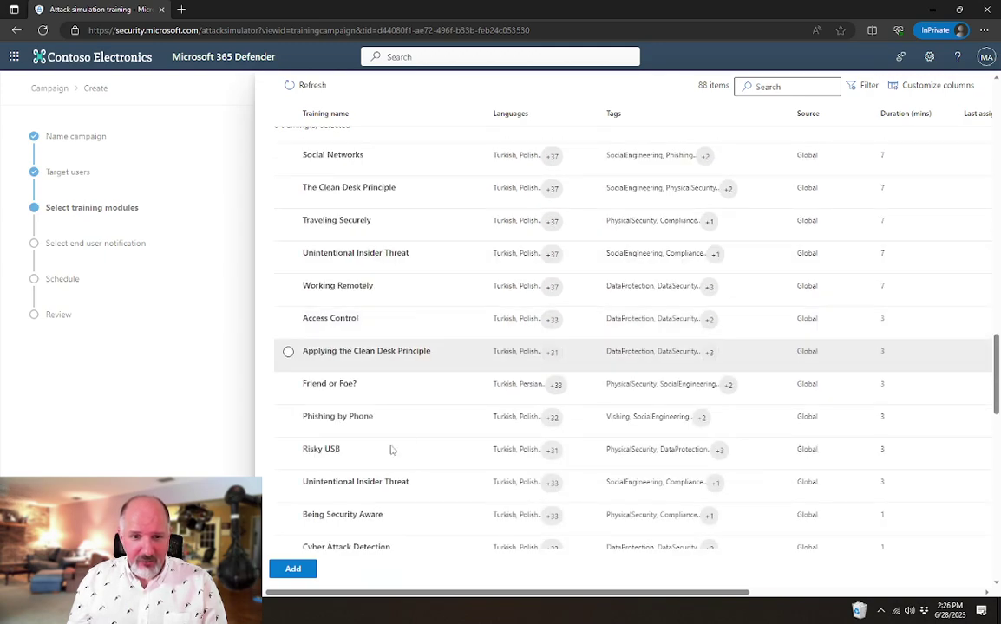
click(288, 450)
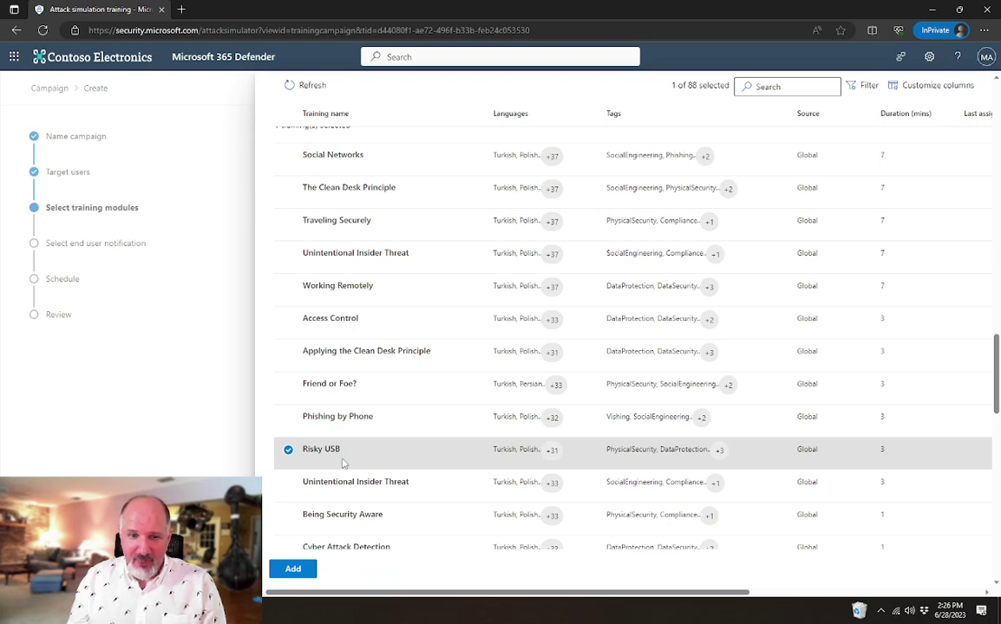
Review the Risky USB module's details and preview its training scenario, closing both when done
click(329, 449)
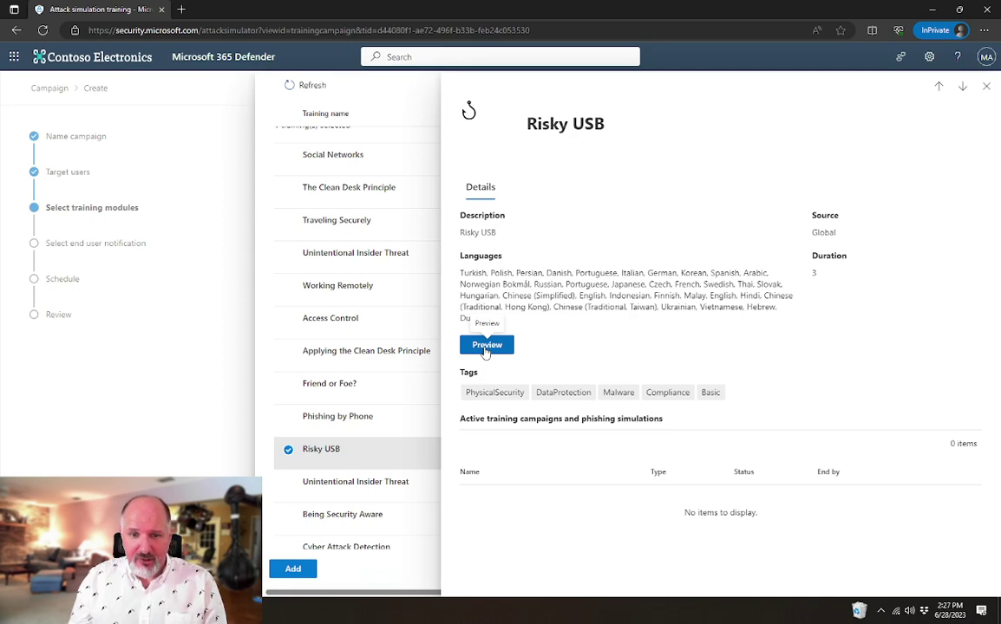
click(485, 347)
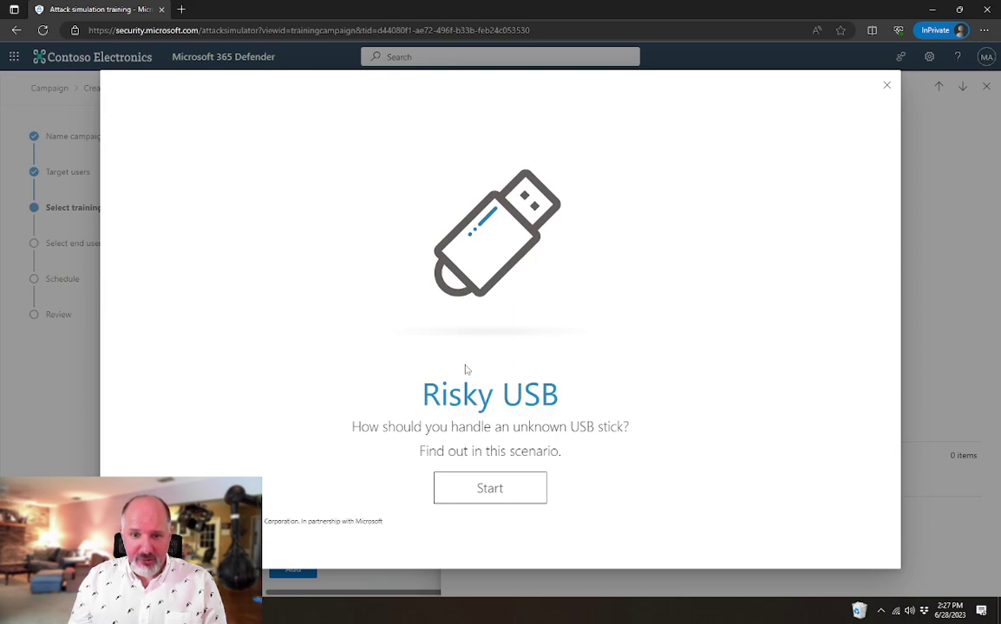
click(500, 495)
click(686, 510)
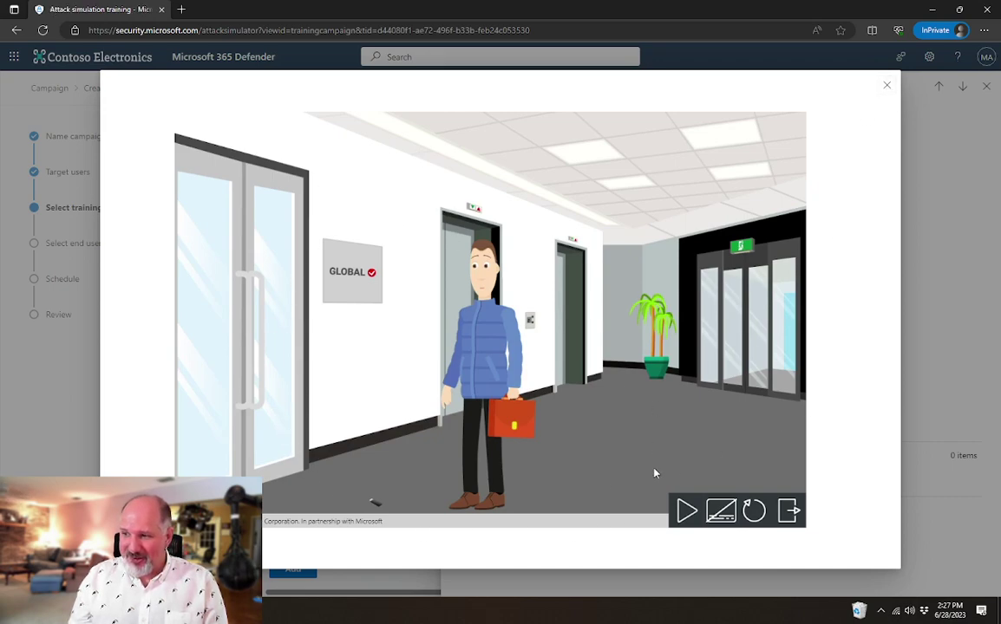
click(886, 88)
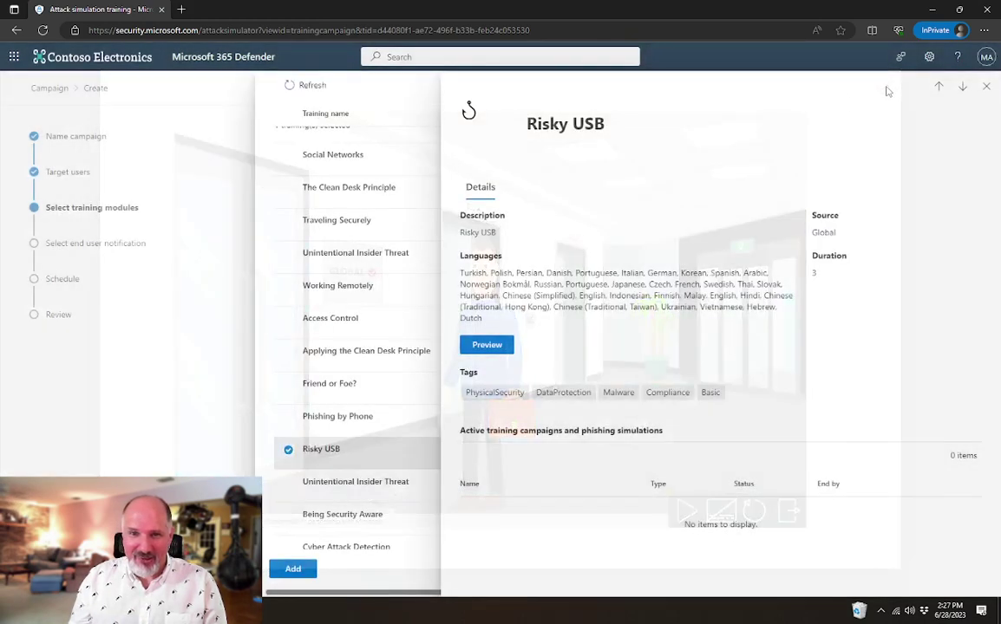
click(988, 88)
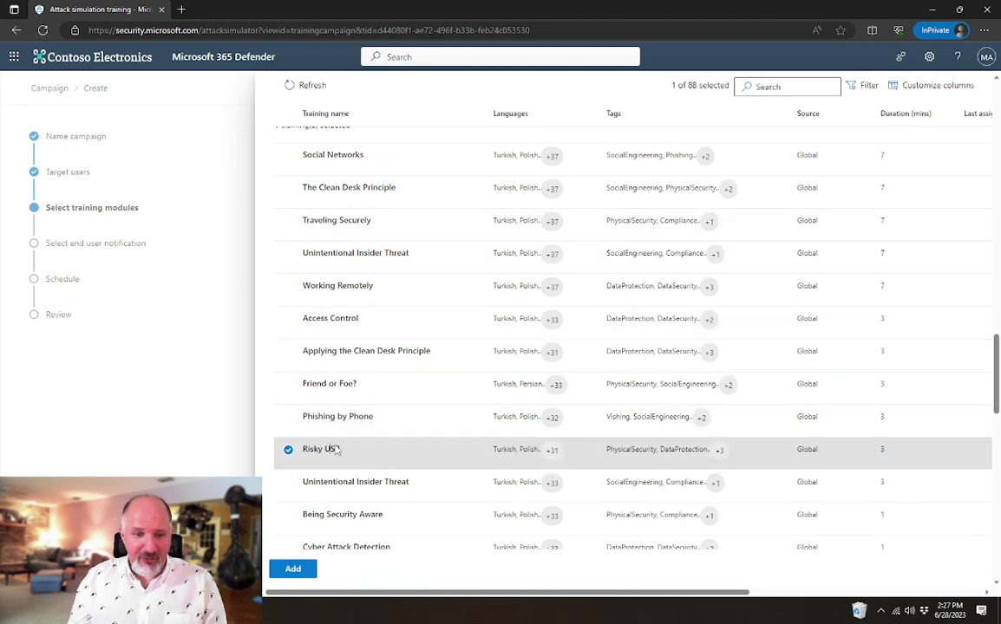
Add the selected Risky USB training to the campaign
scroll(364, 443, down, 2)
scroll(369, 442, right, 4)
click(295, 570)
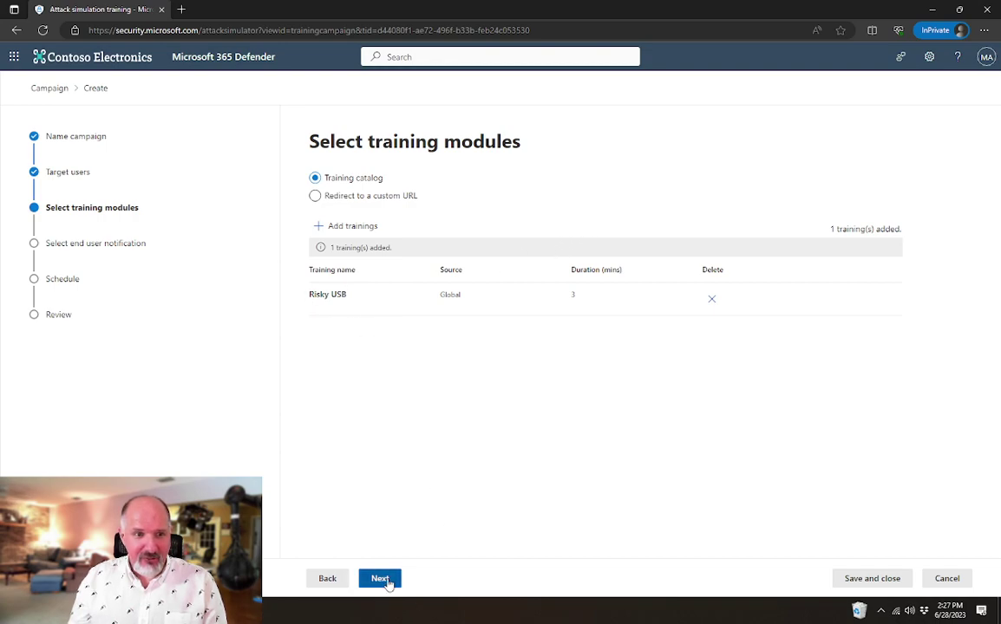
Continue to the end user notifications and set the training reminder's delivery preference to twice a week
click(387, 581)
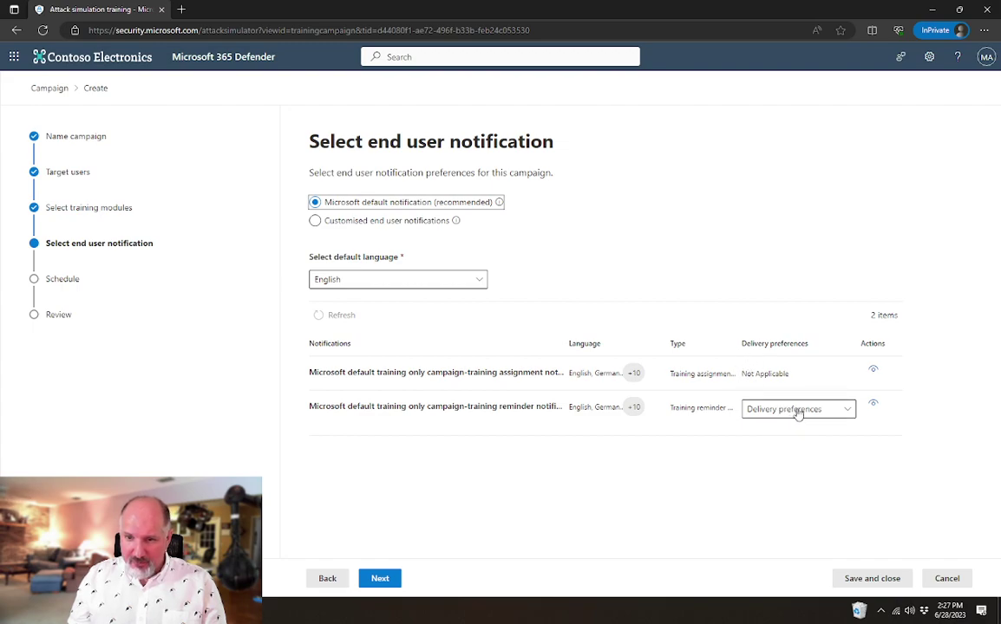
click(792, 411)
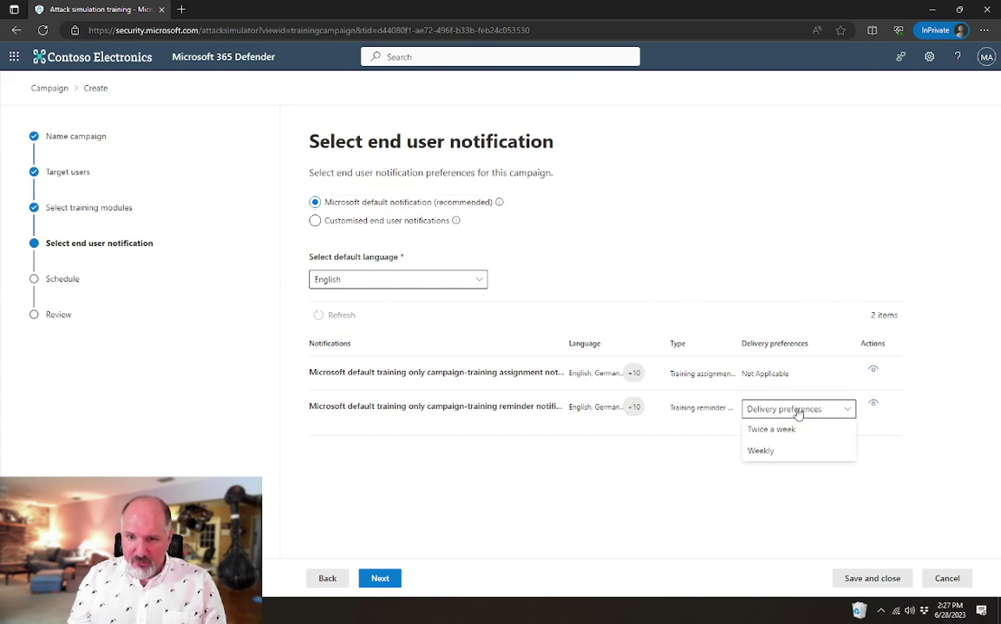
click(773, 430)
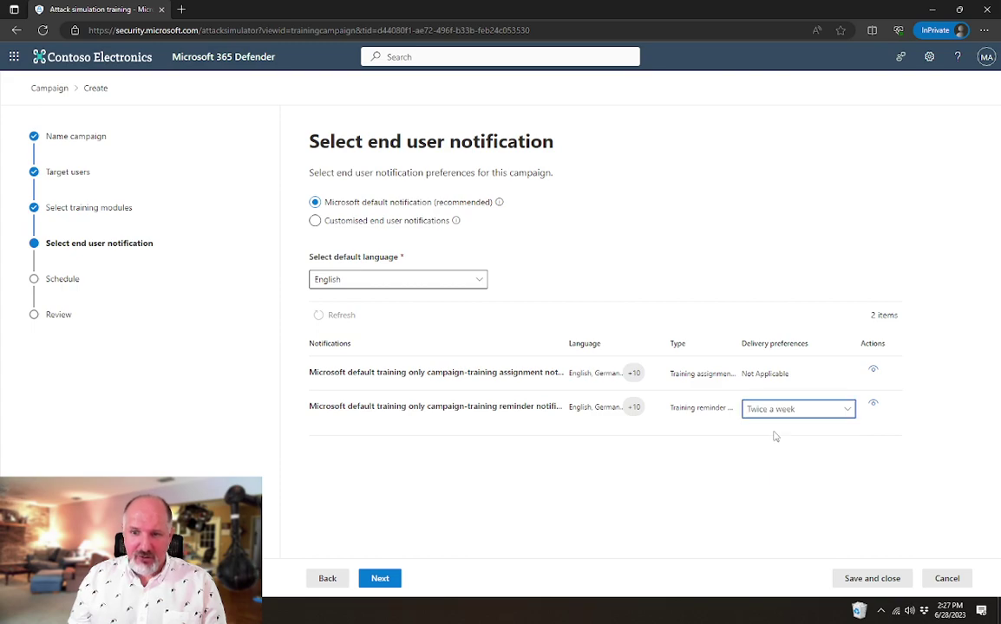
Continue to the schedule and set the campaign end to Wed Jul 05 2023 at 01:00 PM, keeping immediate launch
click(389, 588)
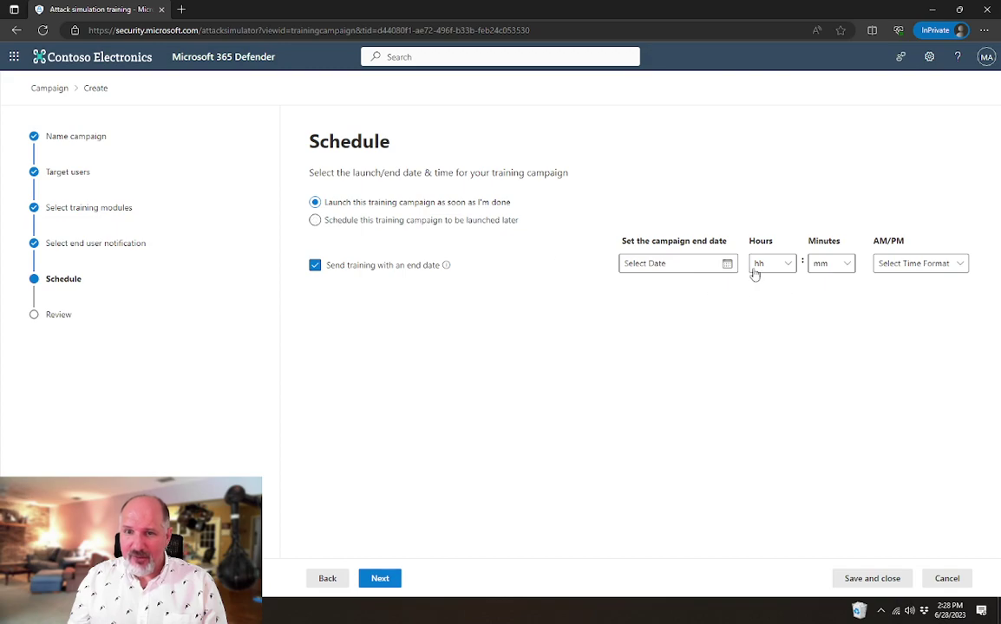
click(726, 262)
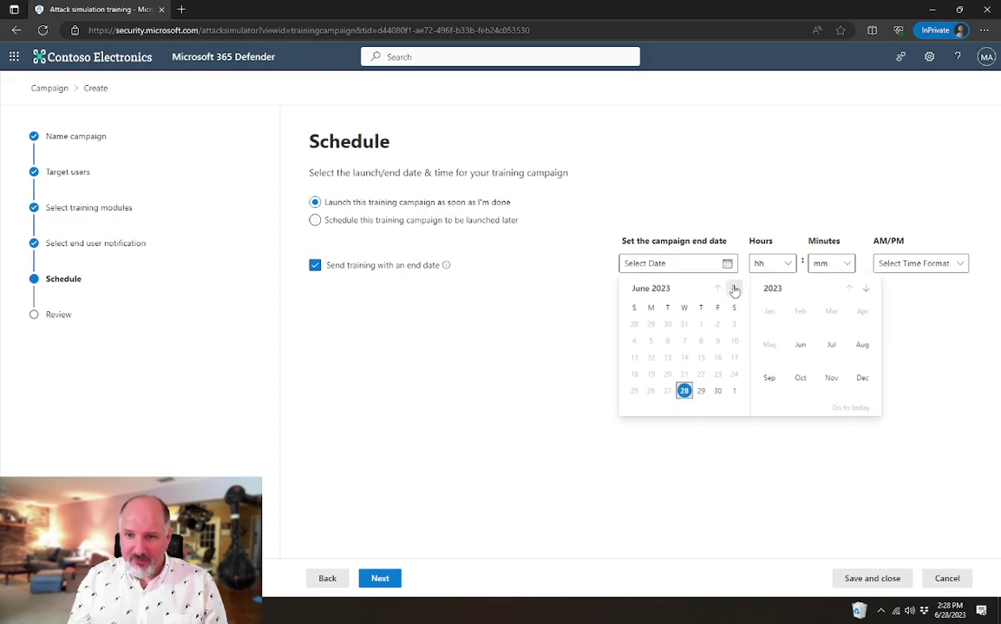
click(734, 288)
click(684, 341)
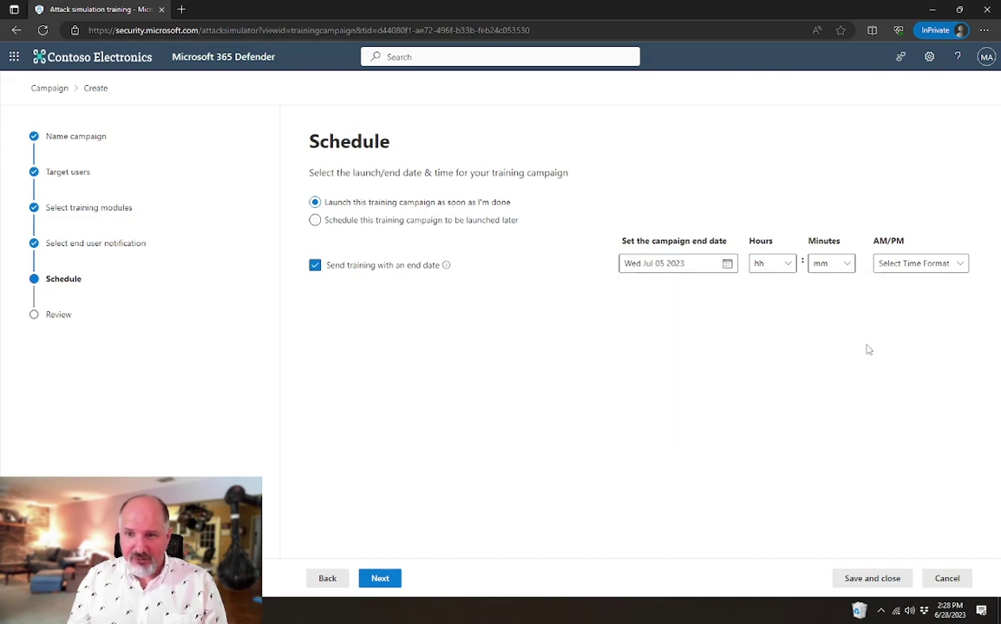
click(787, 265)
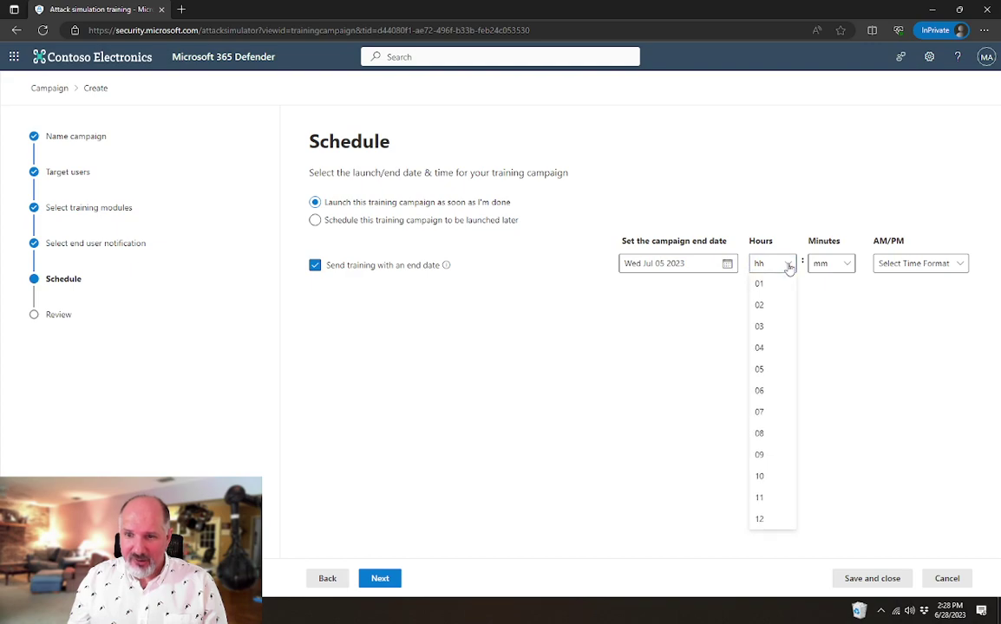
click(770, 285)
click(845, 266)
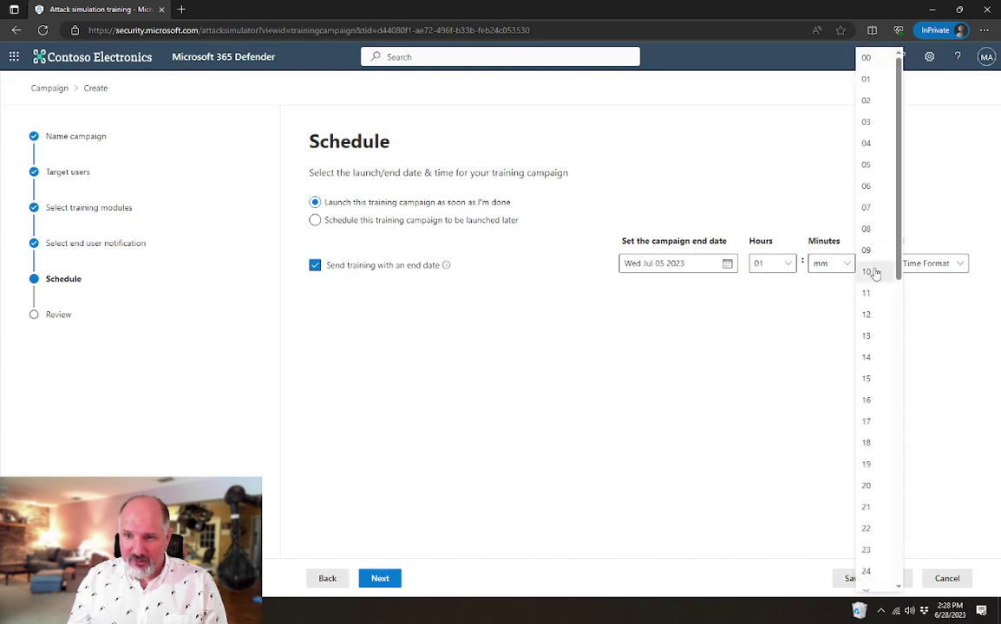
click(865, 59)
click(926, 266)
click(888, 304)
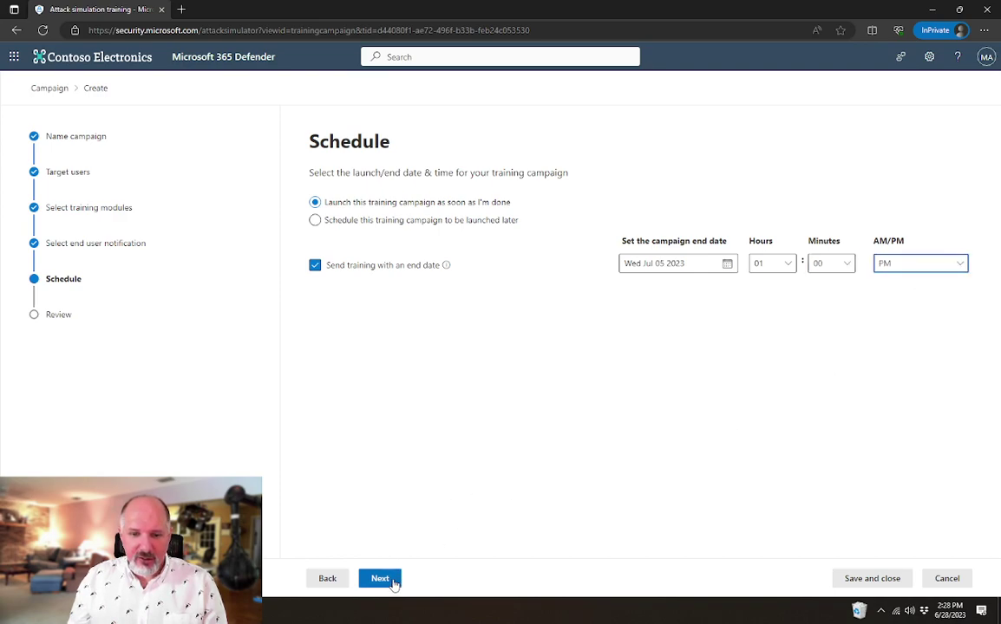
Continue to the review, check the campaign summary and submit the training campaign
click(381, 579)
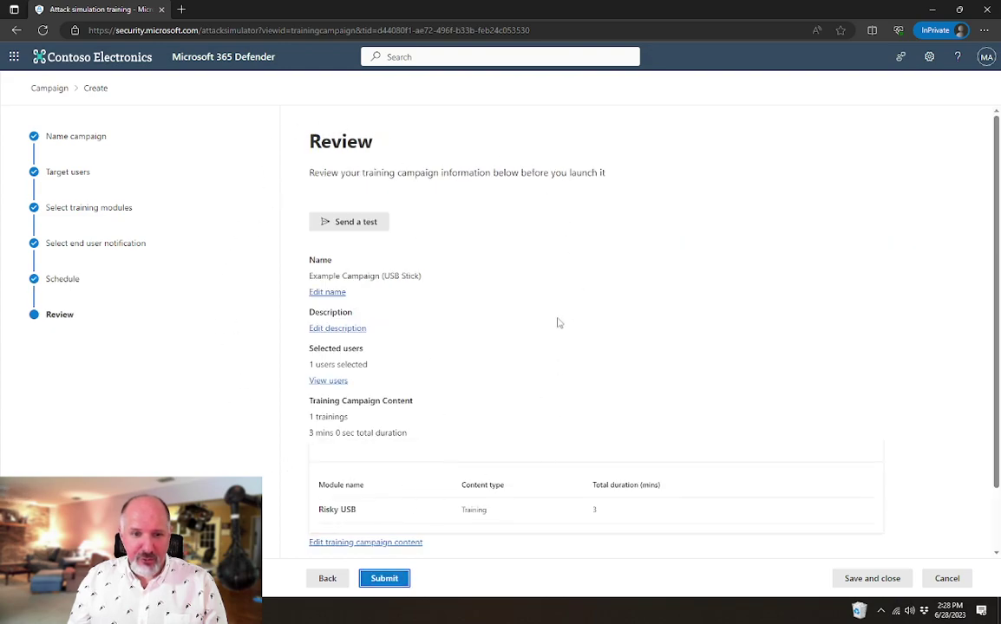
scroll(486, 286, down, 2)
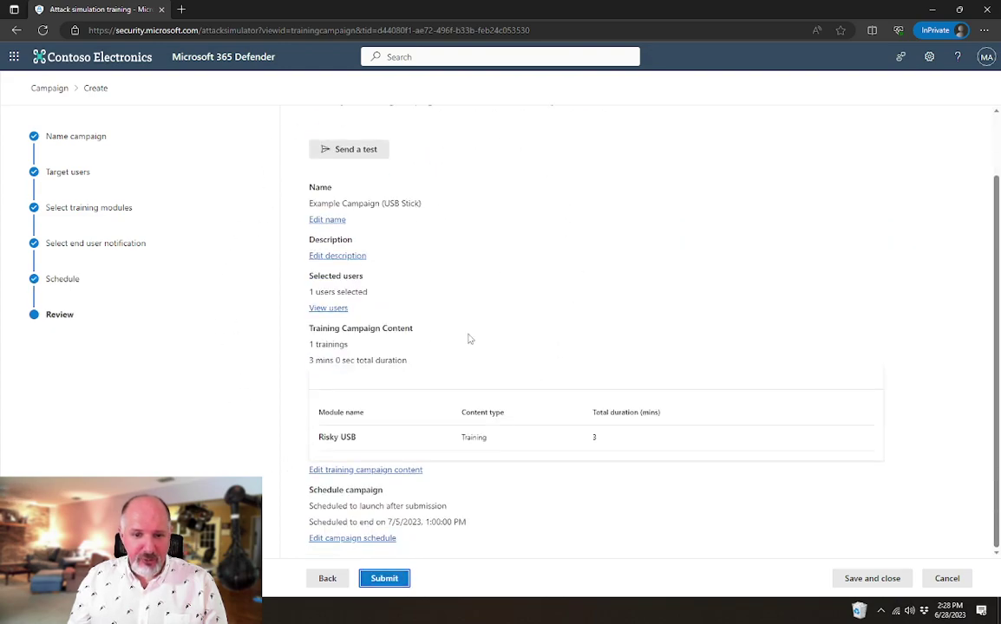
click(384, 578)
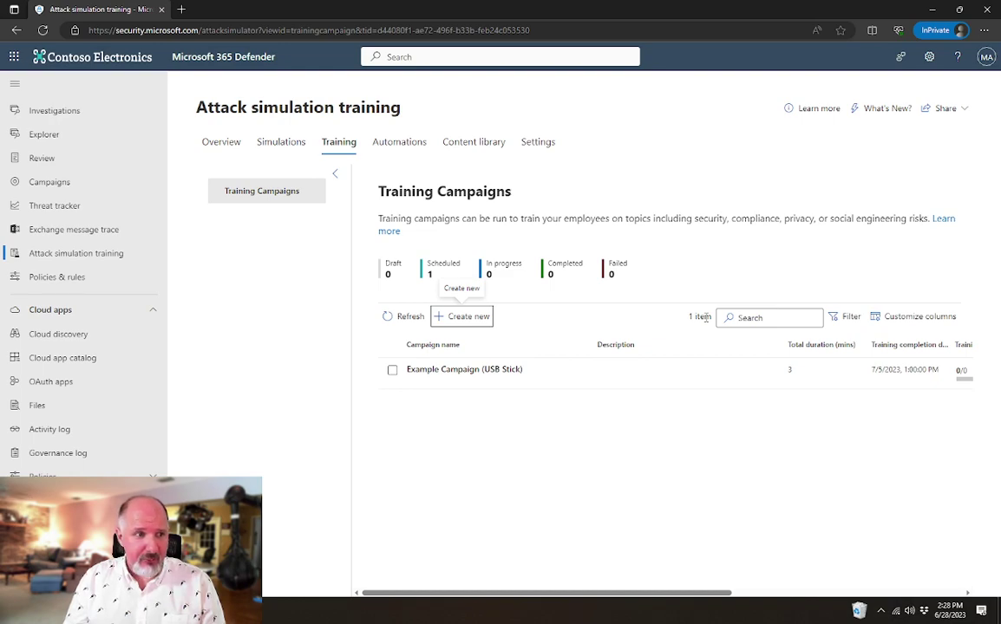
Open Outlook on the web in a new browser tab
click(181, 8)
text(ou)
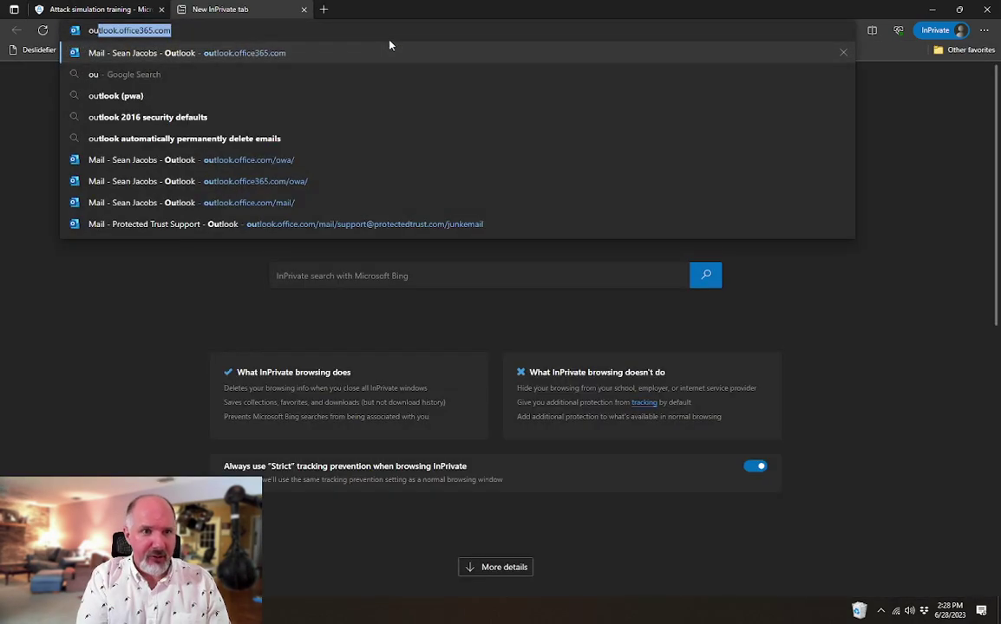
key(Return)
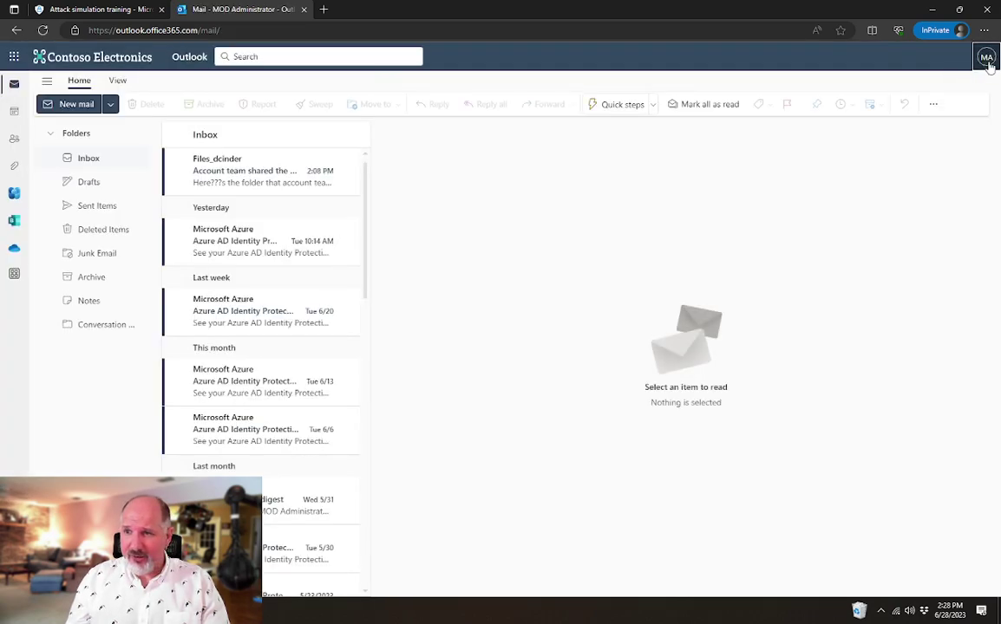
Try to open the targeted user's mailbox as another mailbox, refresh it once, and close the Outlook tabs
click(986, 57)
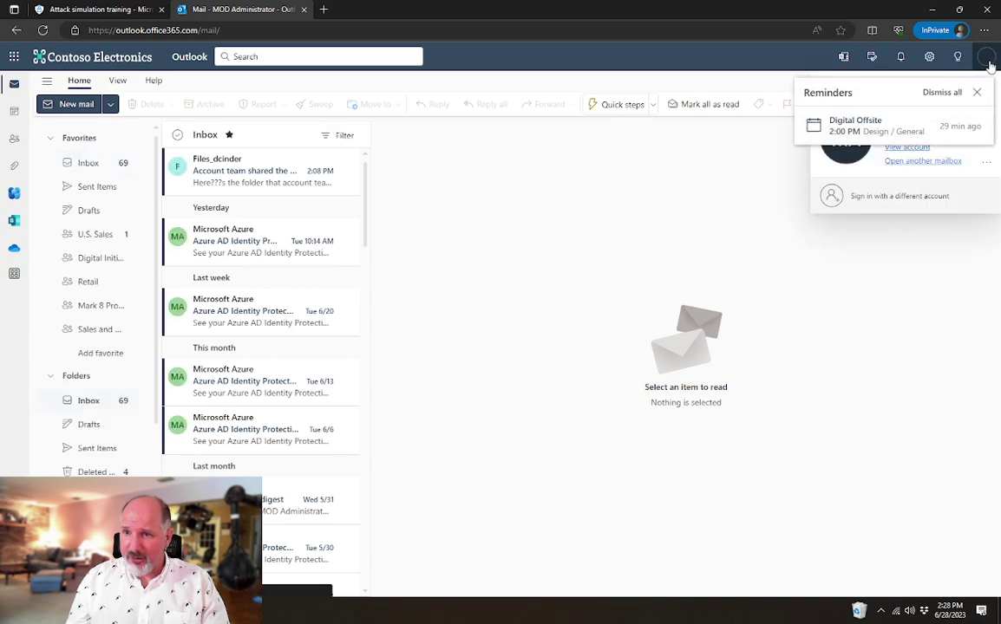
click(976, 92)
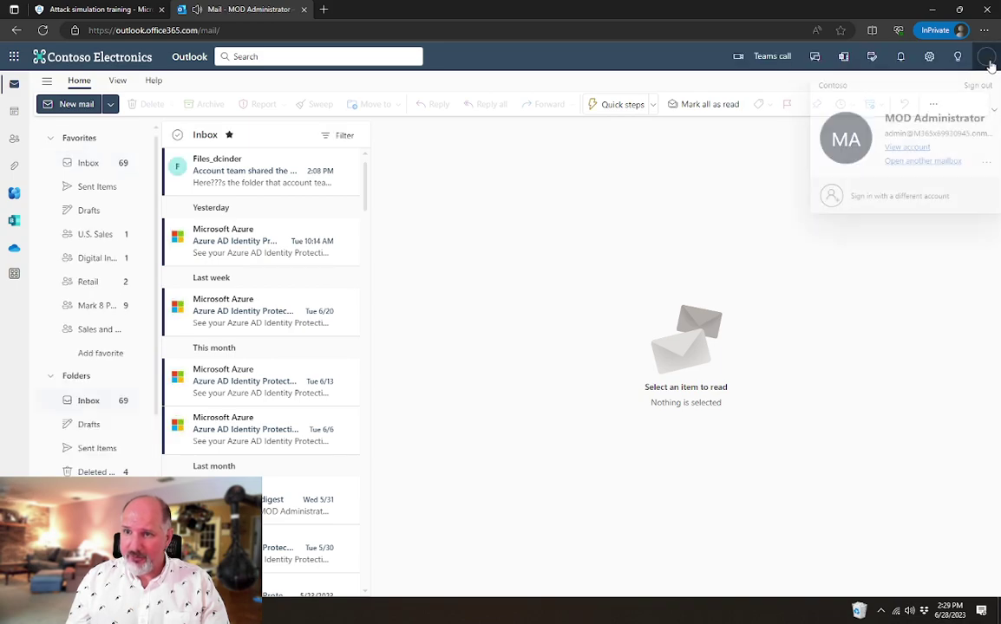
click(922, 161)
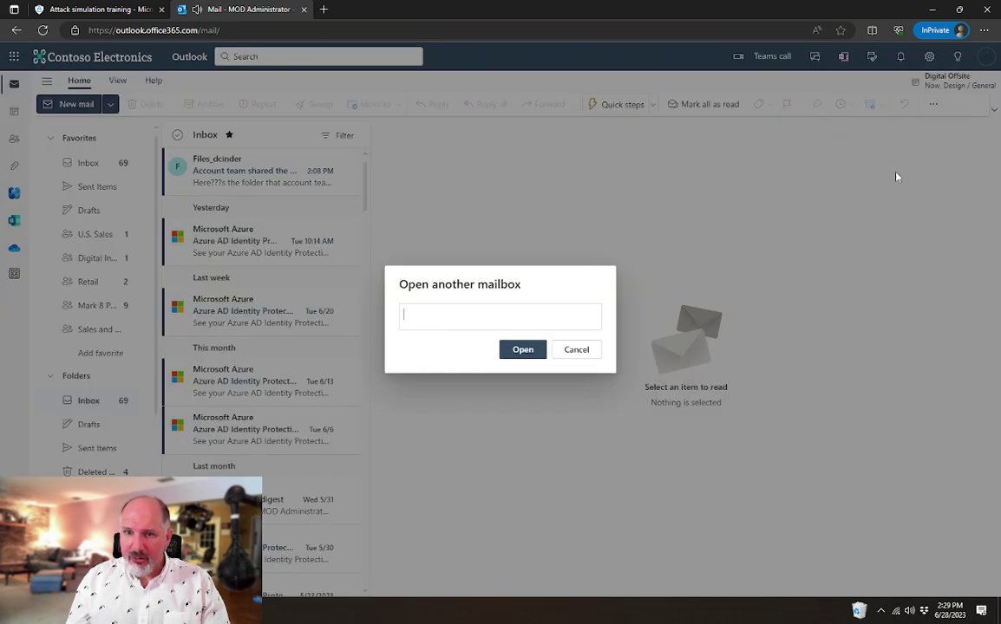
text(ade)
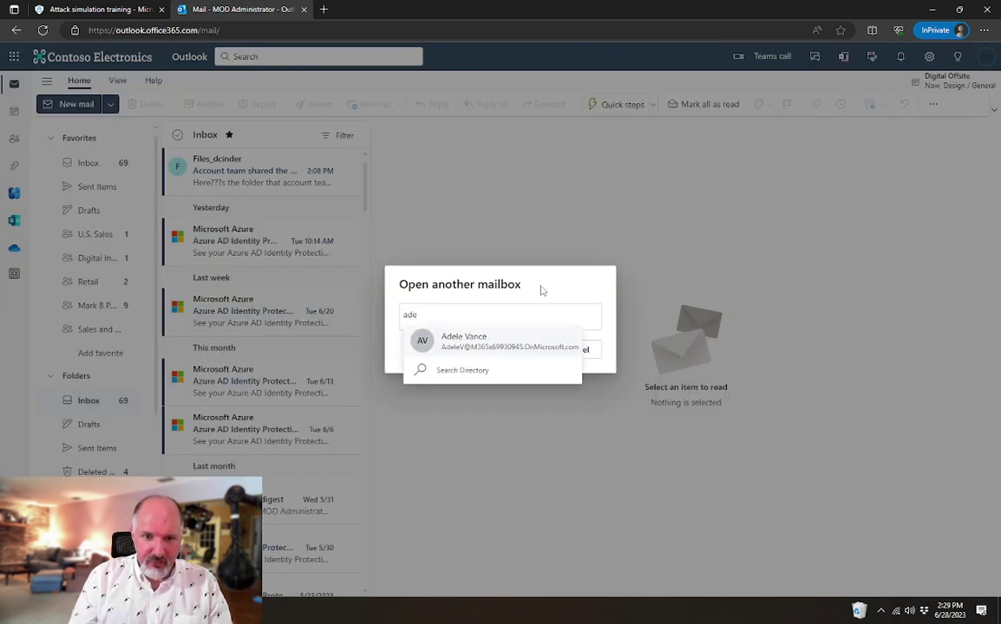
click(448, 341)
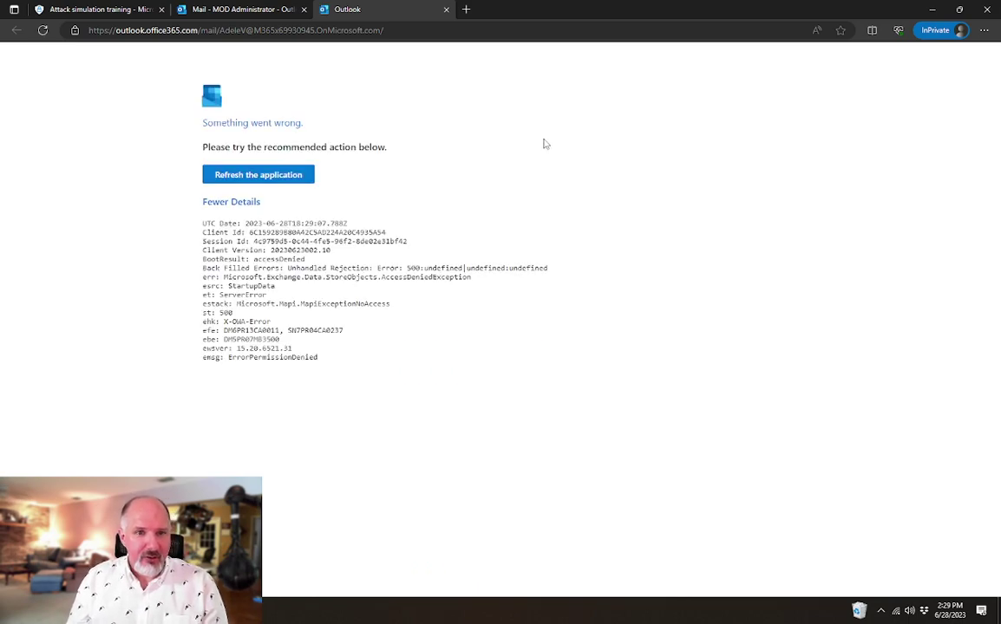
click(299, 176)
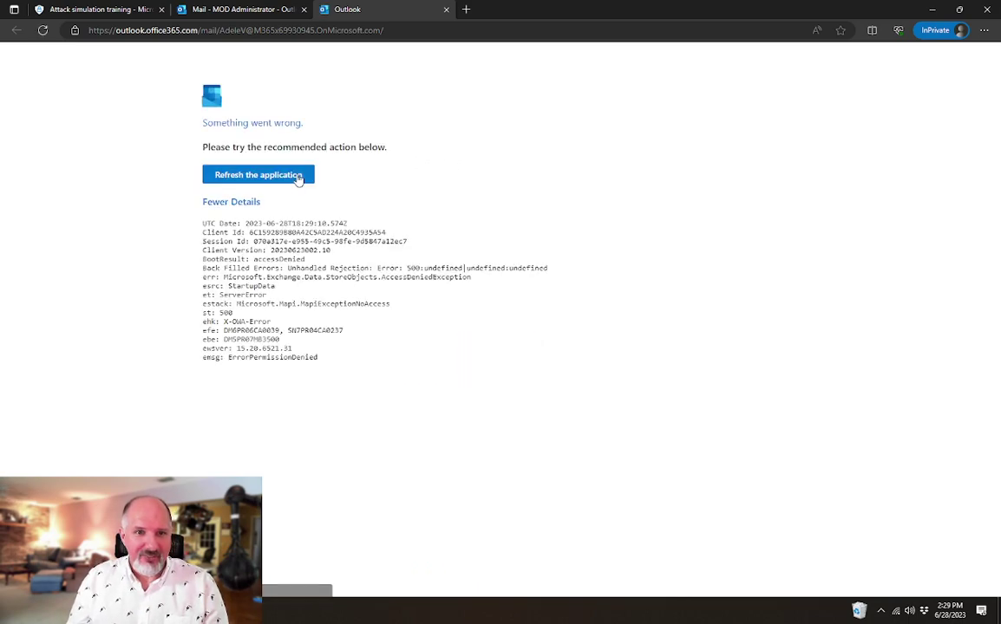
middle_click(394, 7)
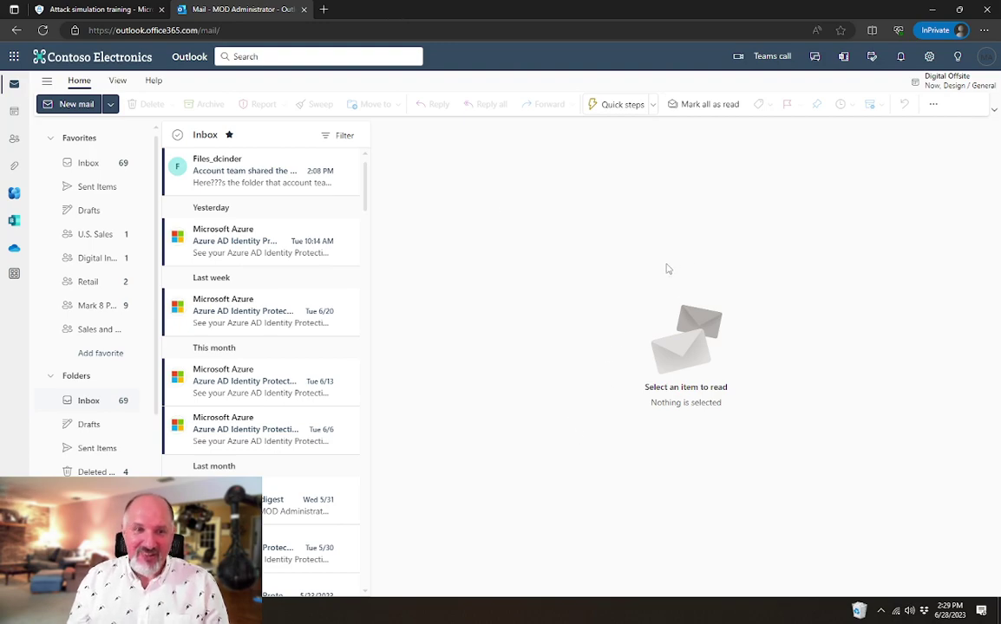
middle_click(256, 12)
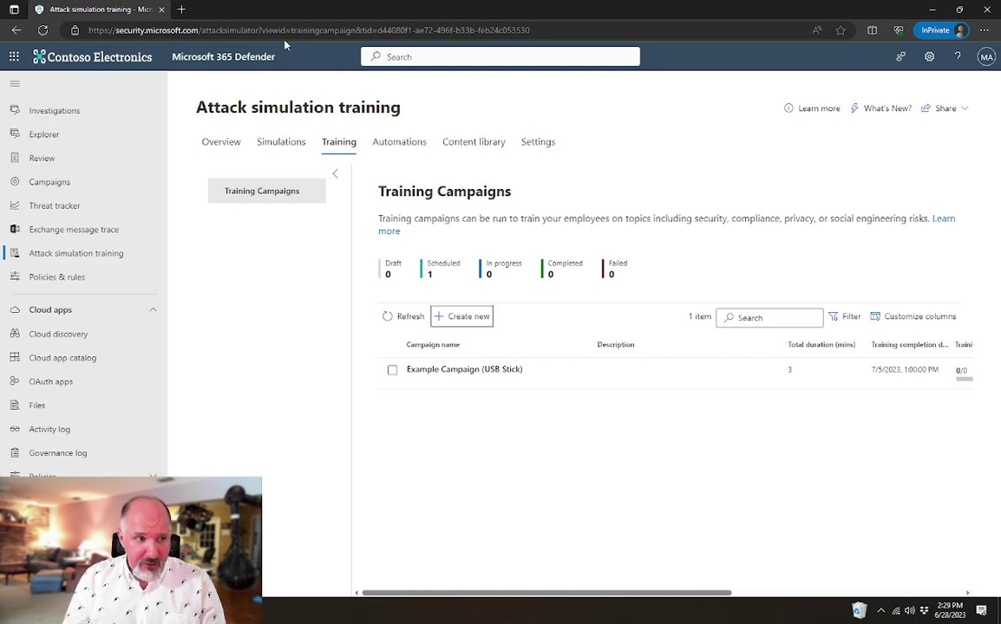
Create a new training campaign named "IT Staff" and continue to its target users
click(459, 318)
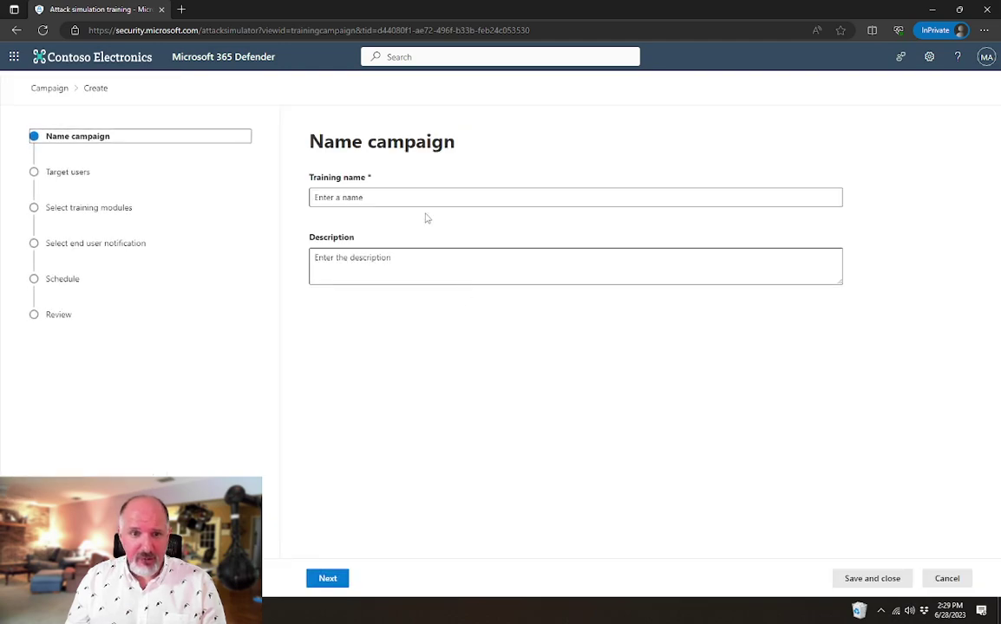
click(386, 200)
text(IT Staff)
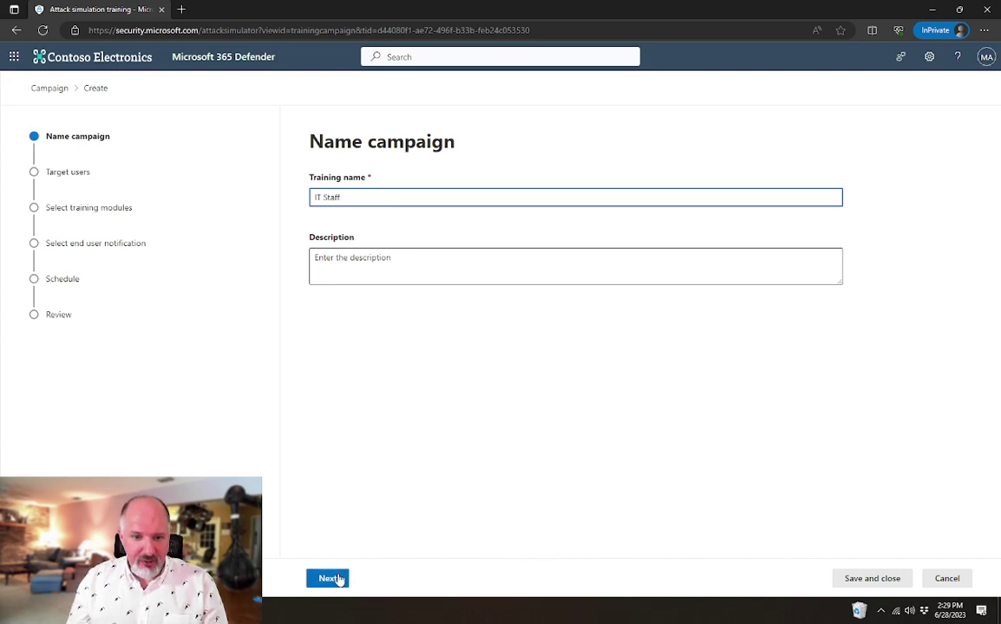
click(335, 579)
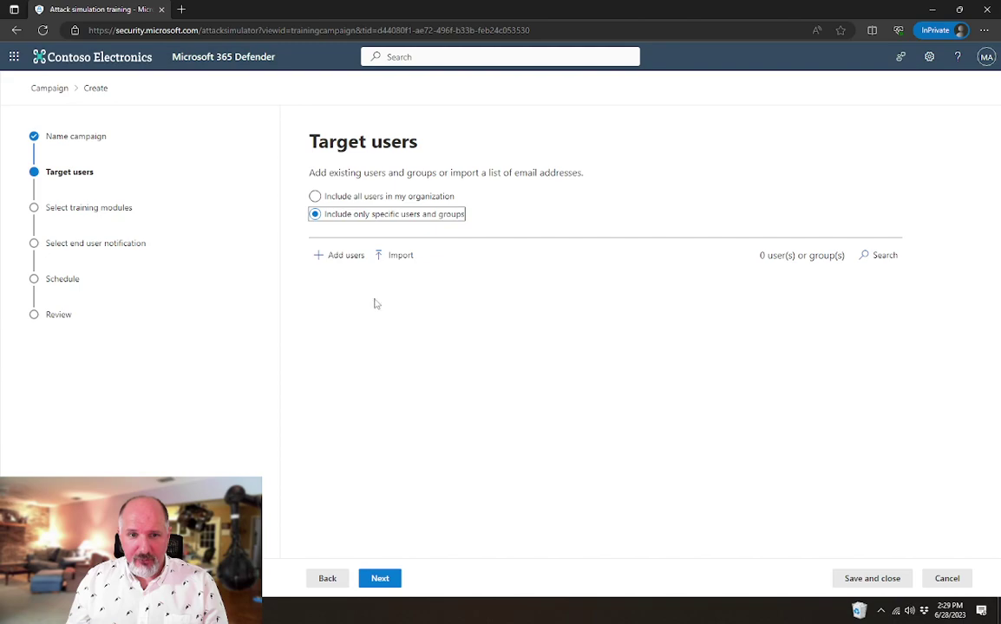
Filter the users by the IT Admin job title and add the matching user to the campaign
click(350, 258)
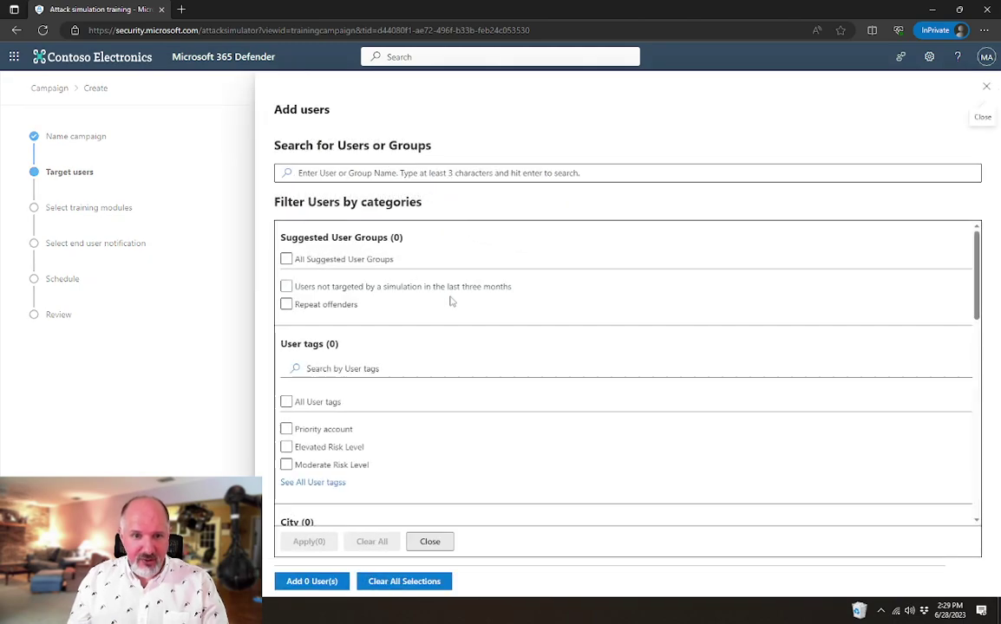
scroll(484, 345, down, 10)
click(311, 508)
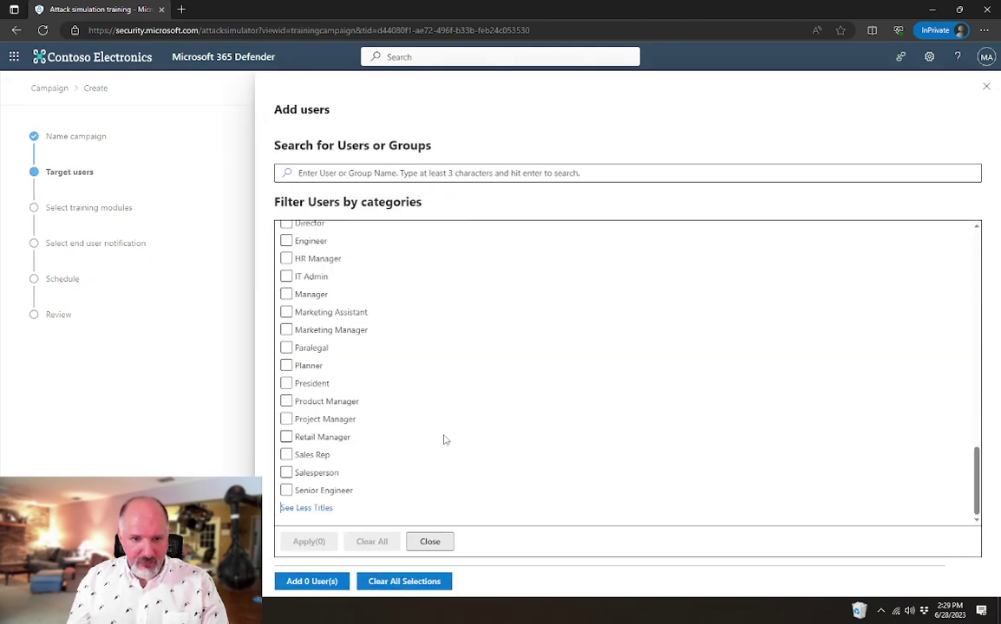
scroll(391, 446, up, 2)
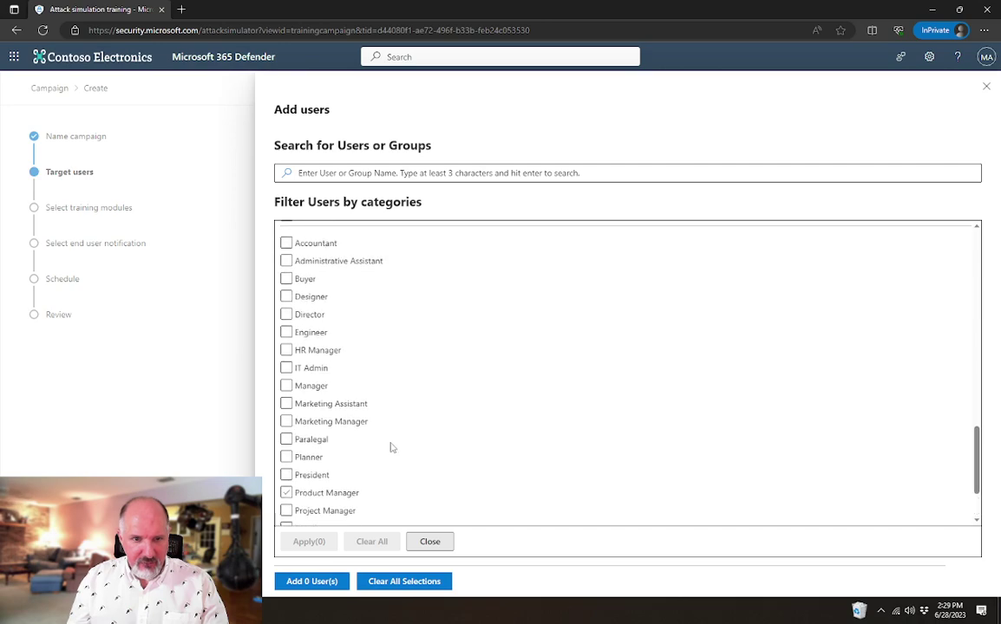
click(286, 367)
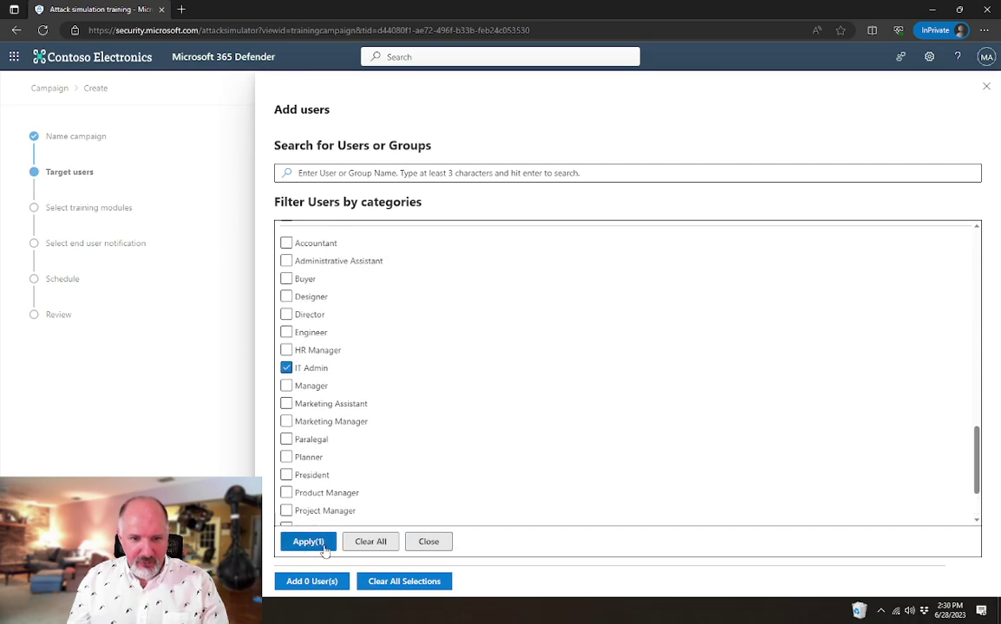
click(307, 541)
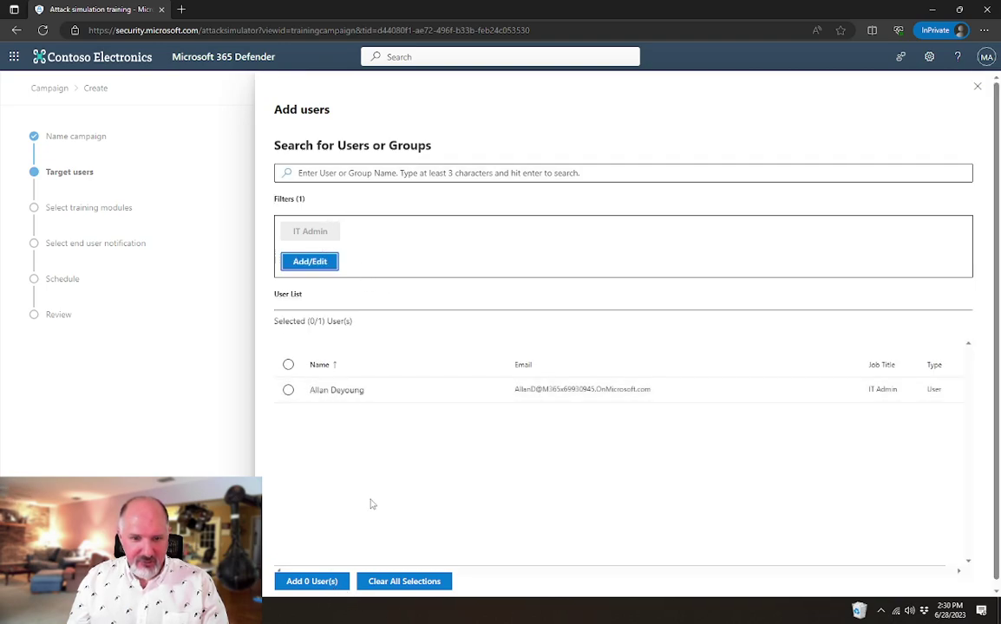
click(288, 389)
click(310, 580)
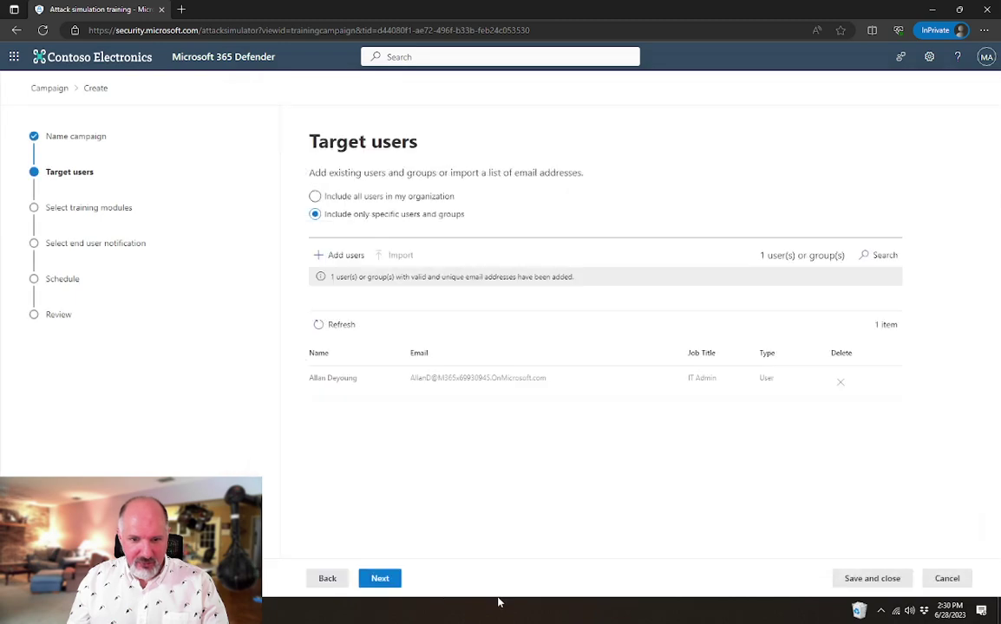
Continue to the training modules and open the catalog for adding trainings
click(386, 580)
click(380, 578)
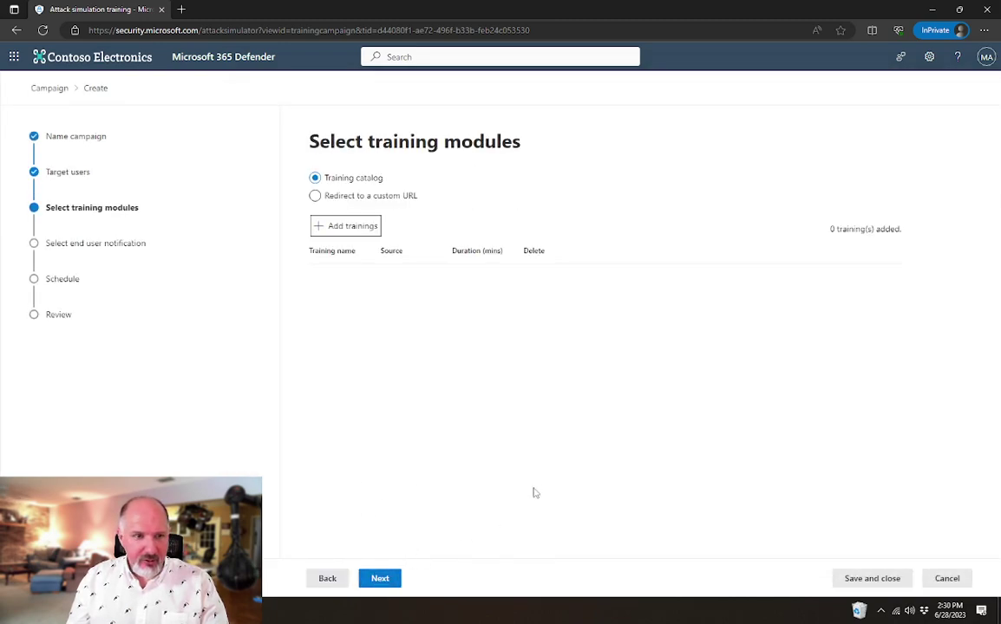
click(344, 227)
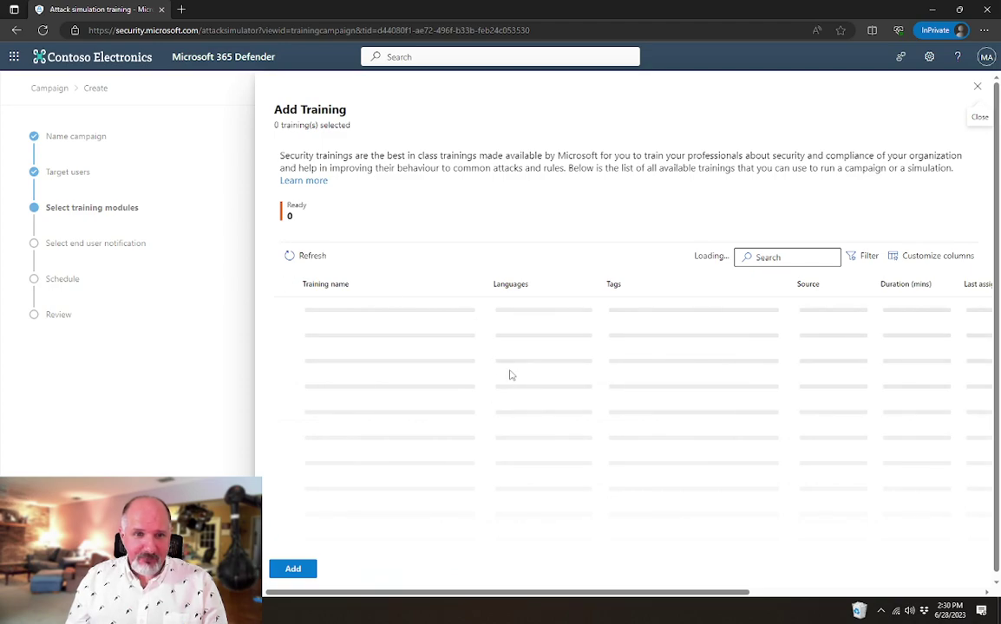
Find the Security Essentials for IT Administrators modules in the training catalog and widen the training name column to show their full titles
scroll(511, 374, down, 15)
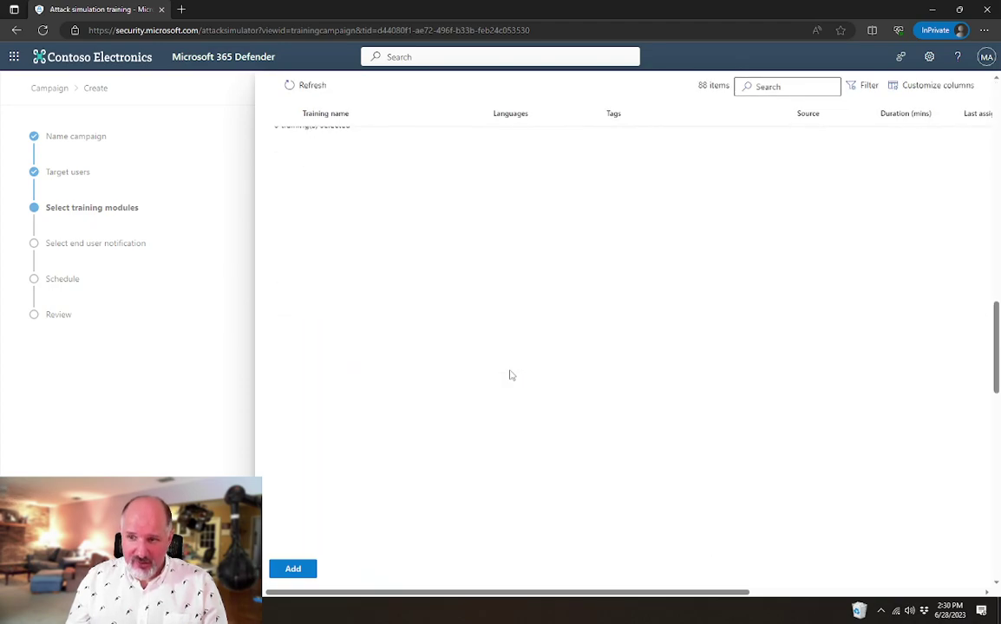
scroll(510, 375, down, 5)
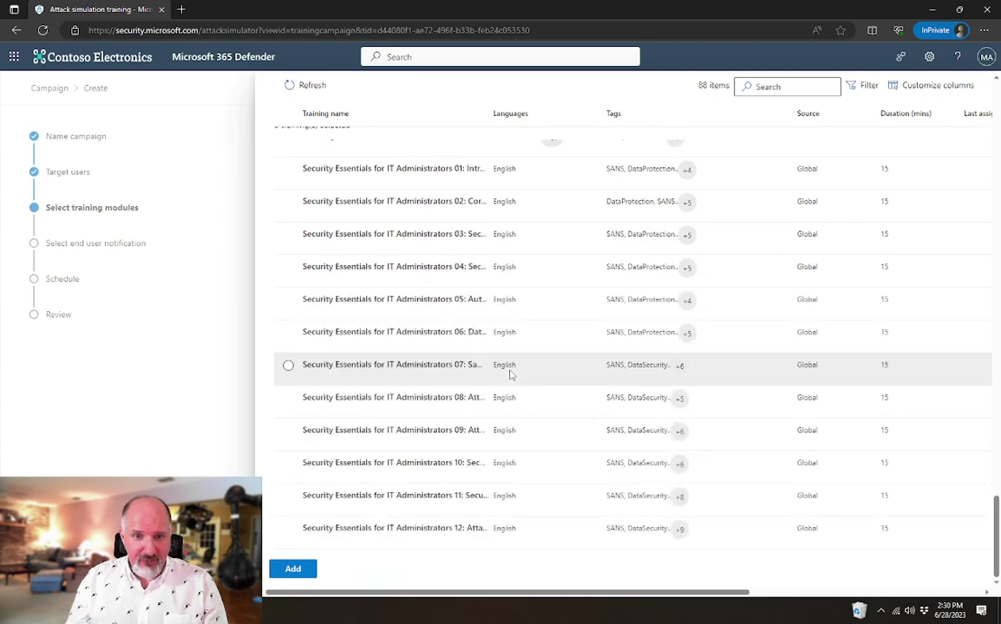
scroll(510, 347, up, 1)
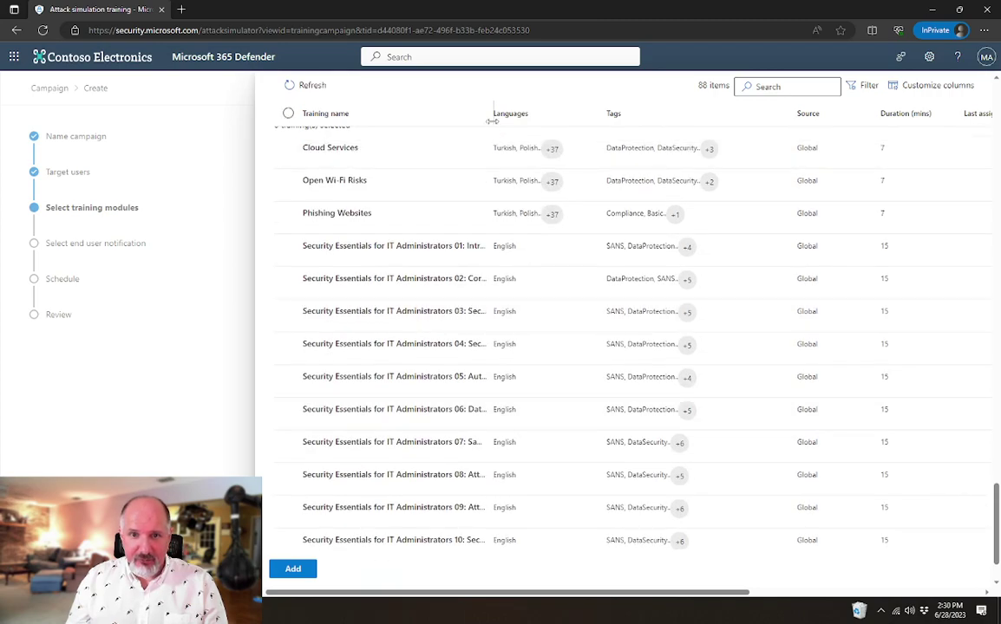
drag(489, 114, 661, 121)
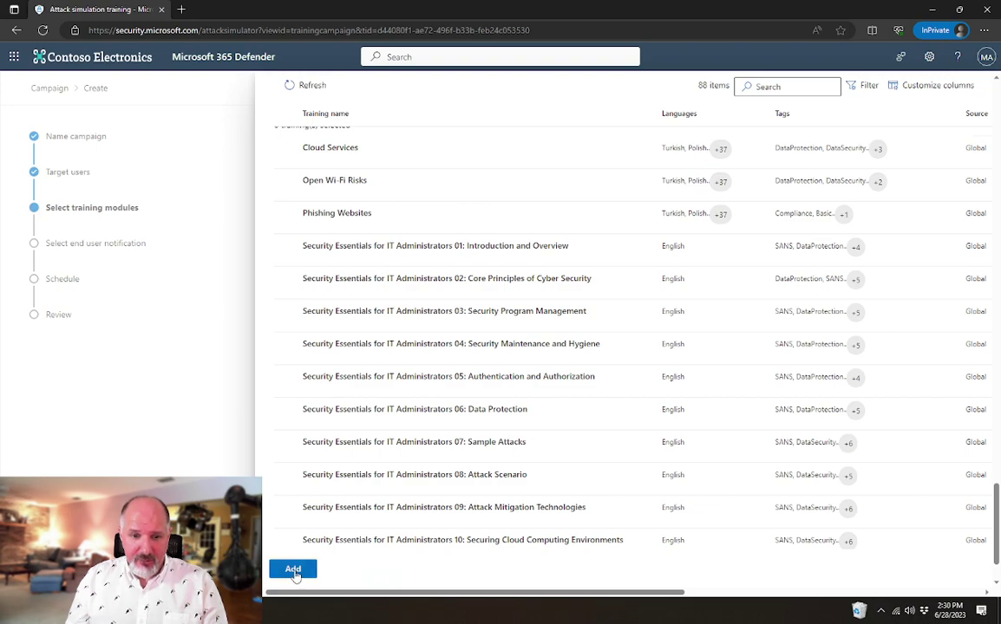
Add the "Security Essentials for IT Administrators 01: Introduction and Overview" training to the campaign and continue to the end user notification
click(336, 245)
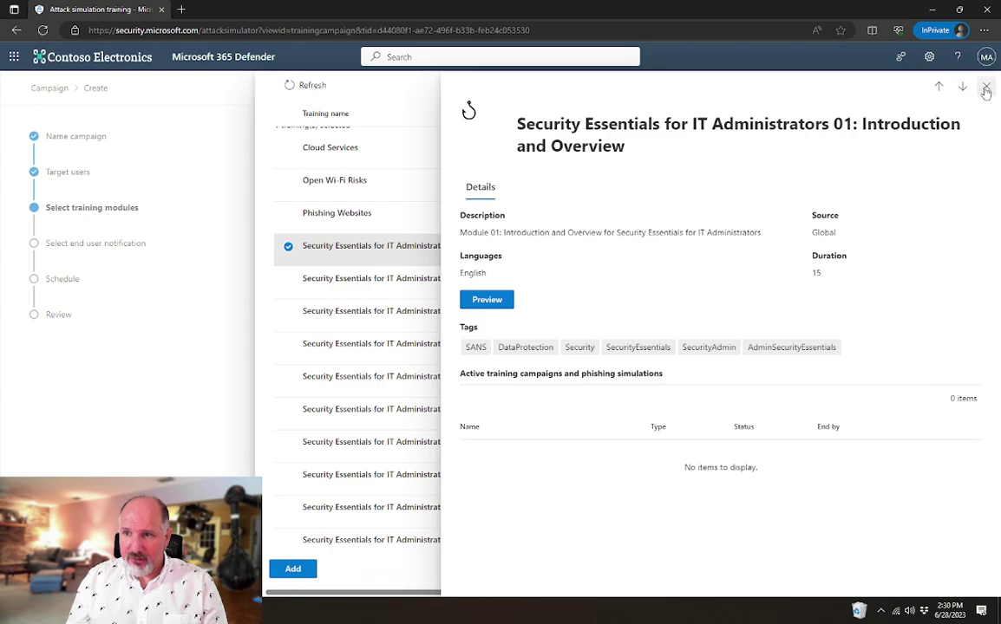
click(985, 86)
click(293, 569)
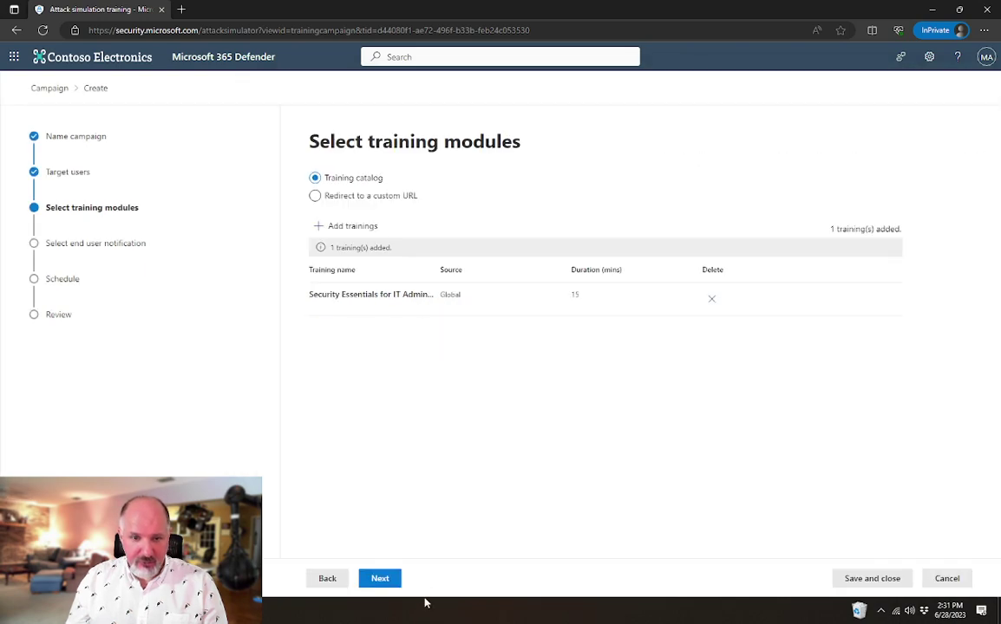
click(382, 579)
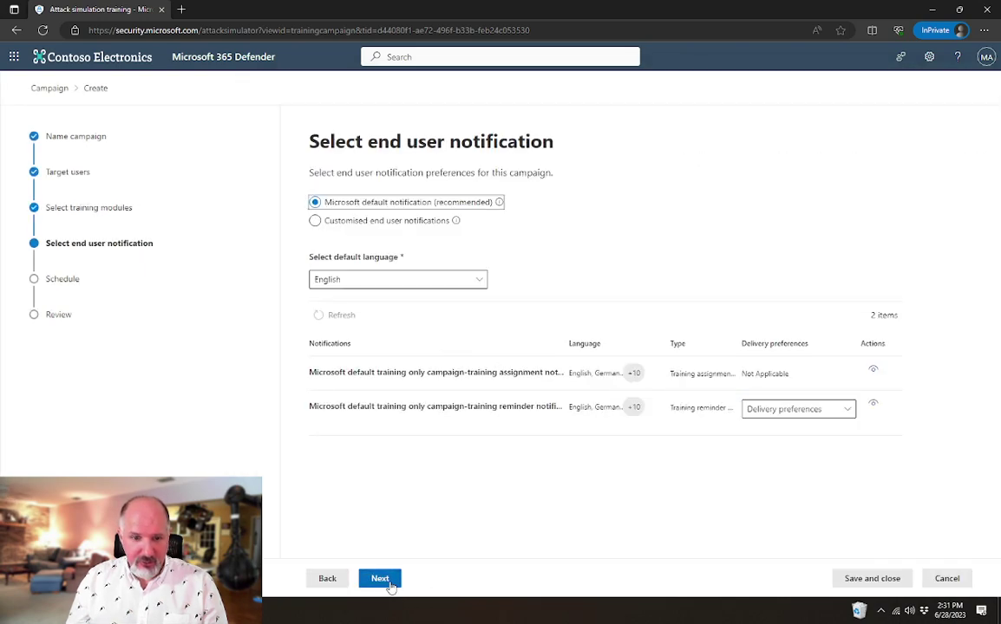
Set the training reminder notification's delivery preference to Twice a week and continue to the schedule
click(806, 409)
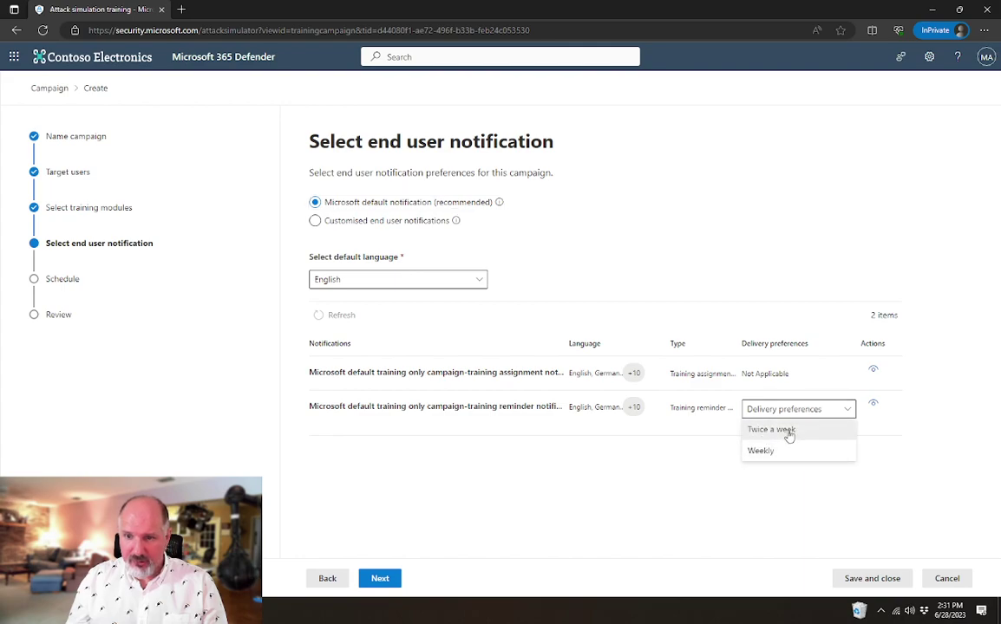
click(785, 433)
click(379, 578)
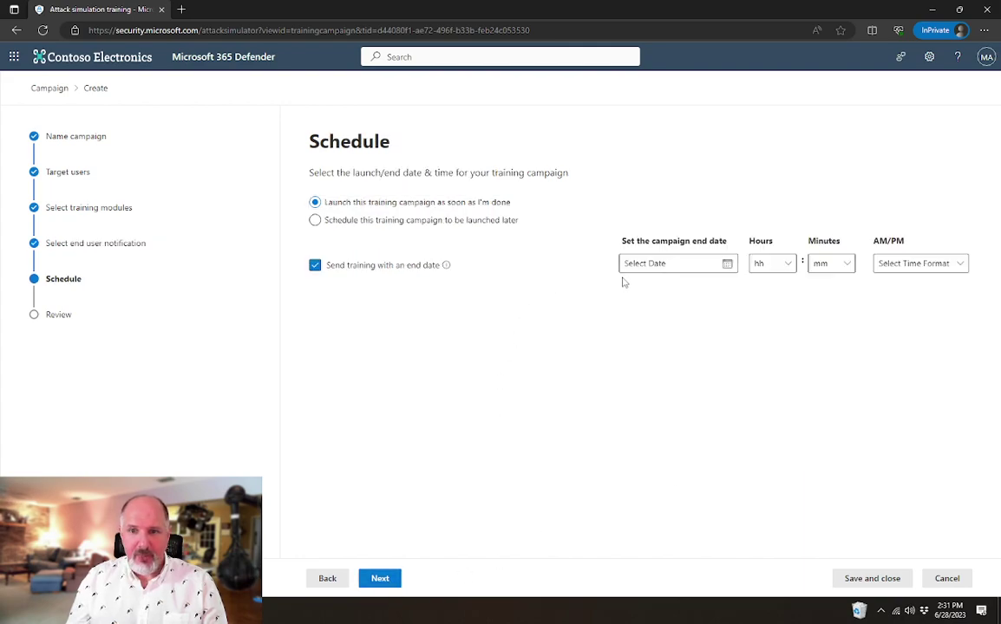
Turn off sending the training with an end date, continue to the review and submit the IT Staff campaign
click(322, 266)
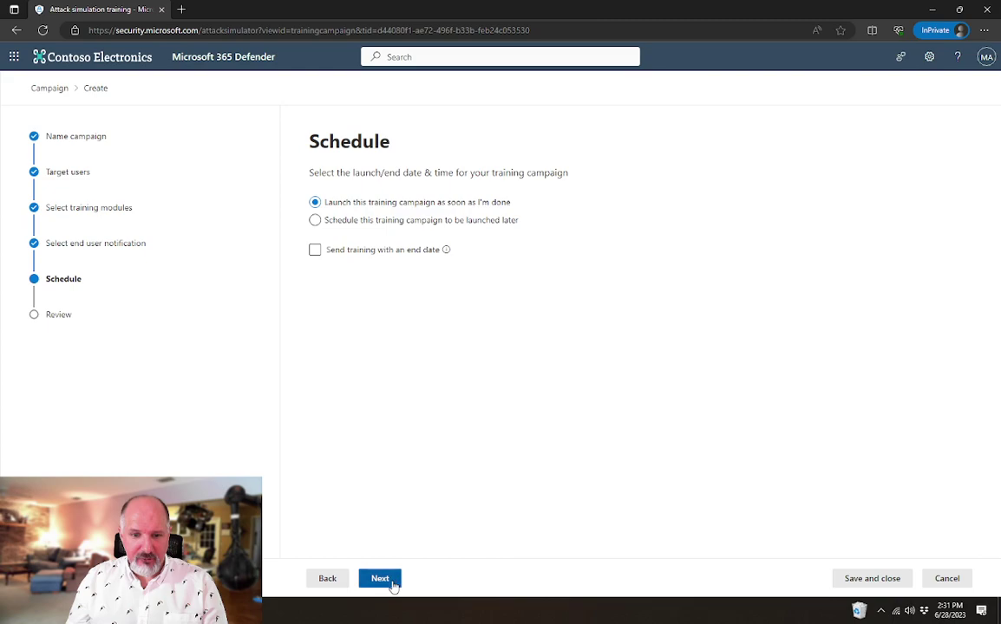
click(390, 580)
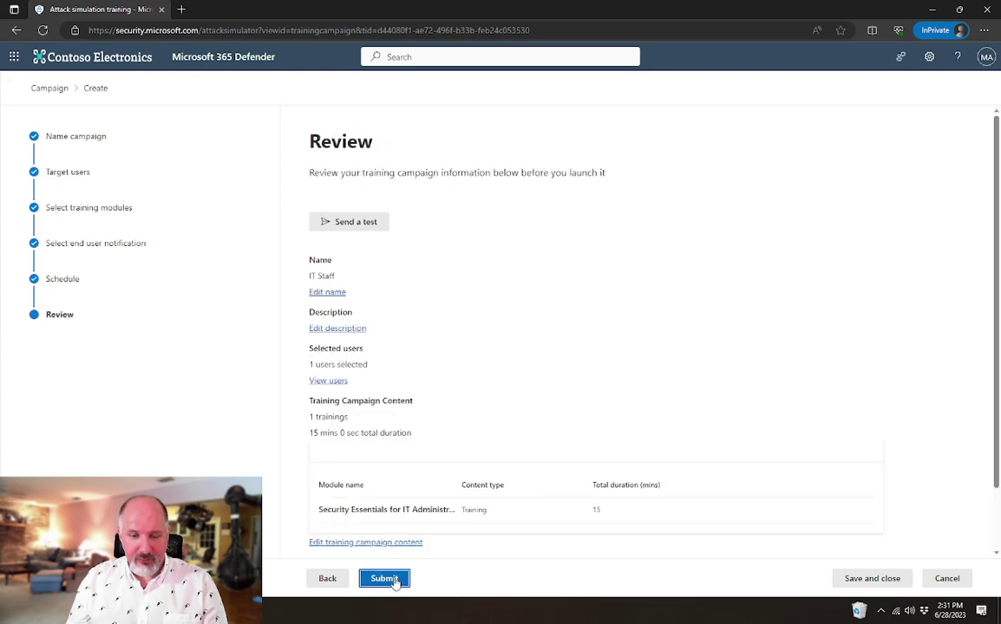
click(384, 579)
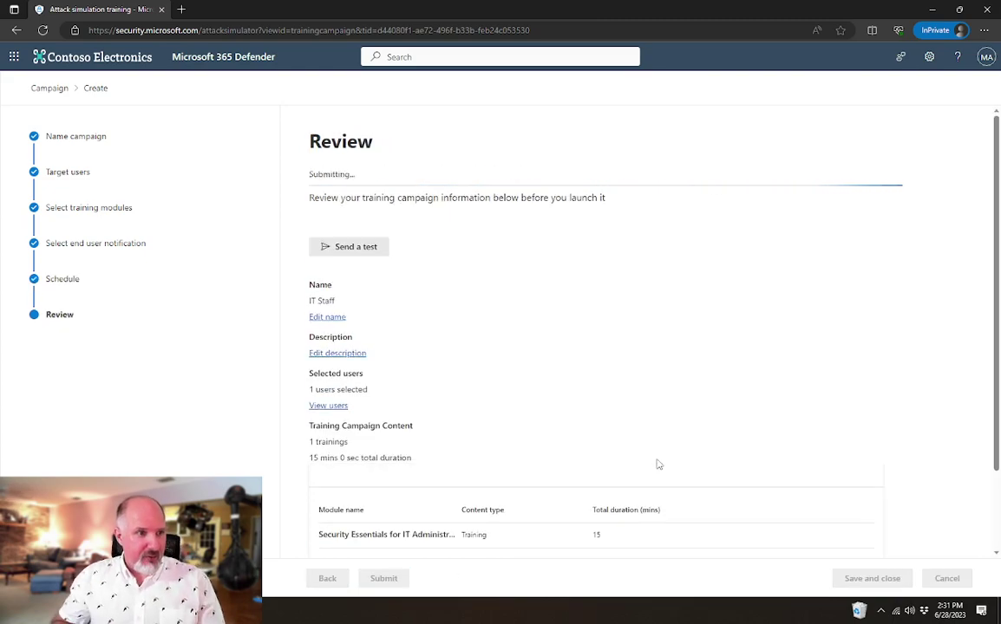